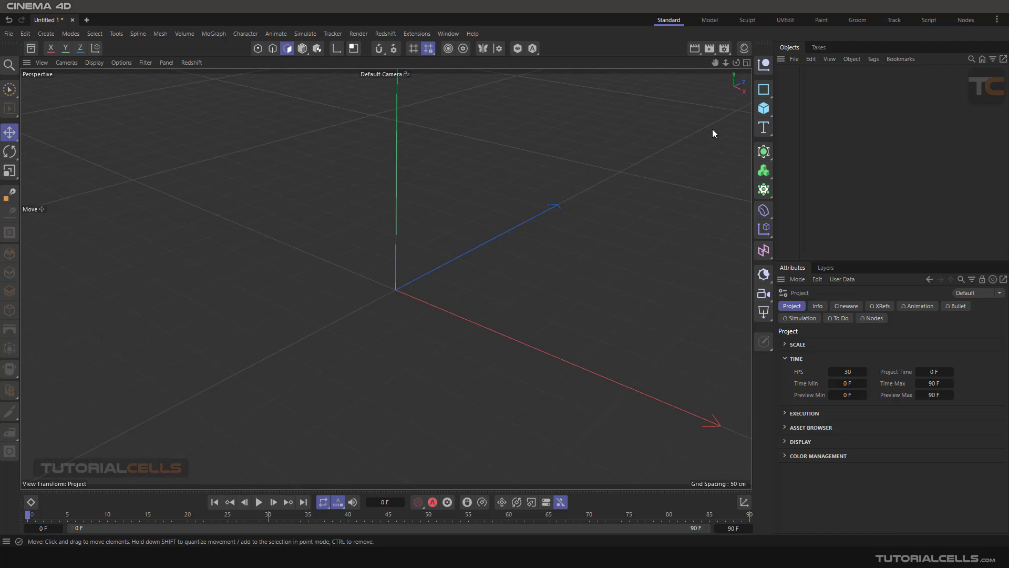
Add a cube to the scene and raise it about 177 cm along the Y axis
{"action": "left_click", "coordinate": [764, 108]}
{"action": "scroll", "coordinate": [386, 254], "scroll_direction": "down", "scroll_amount": 5}
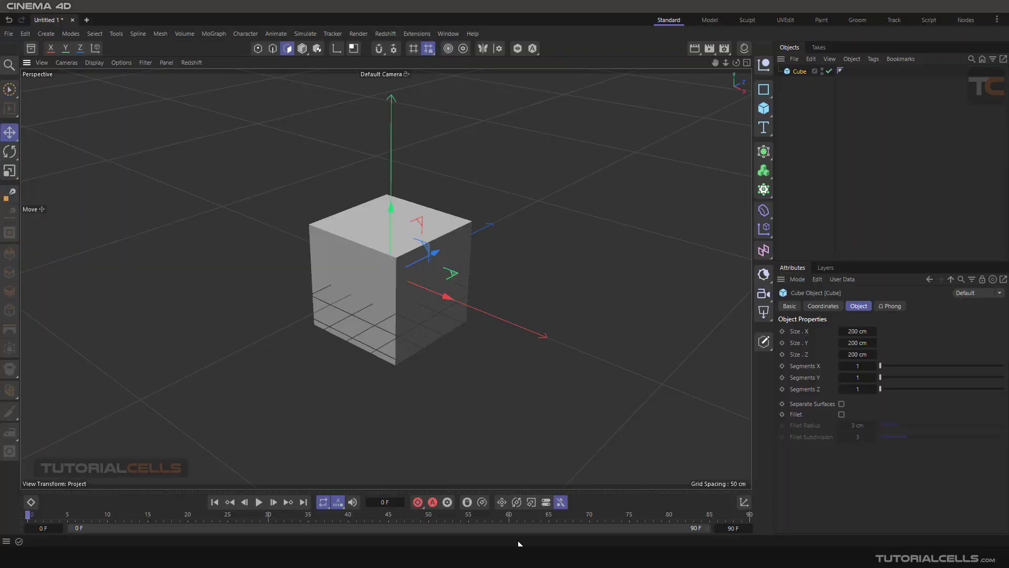
{"action": "scroll", "coordinate": [384, 240], "scroll_direction": "down", "scroll_amount": 2}
{"action": "left_click_drag", "start_coordinate": [385, 193], "coordinate": [371, 130]}
{"action": "middle_click_drag", "start_coordinate": [386, 192], "coordinate": [430, 237], "text": "alt"}
{"action": "scroll", "coordinate": [433, 239], "scroll_direction": "up", "scroll_amount": 1}
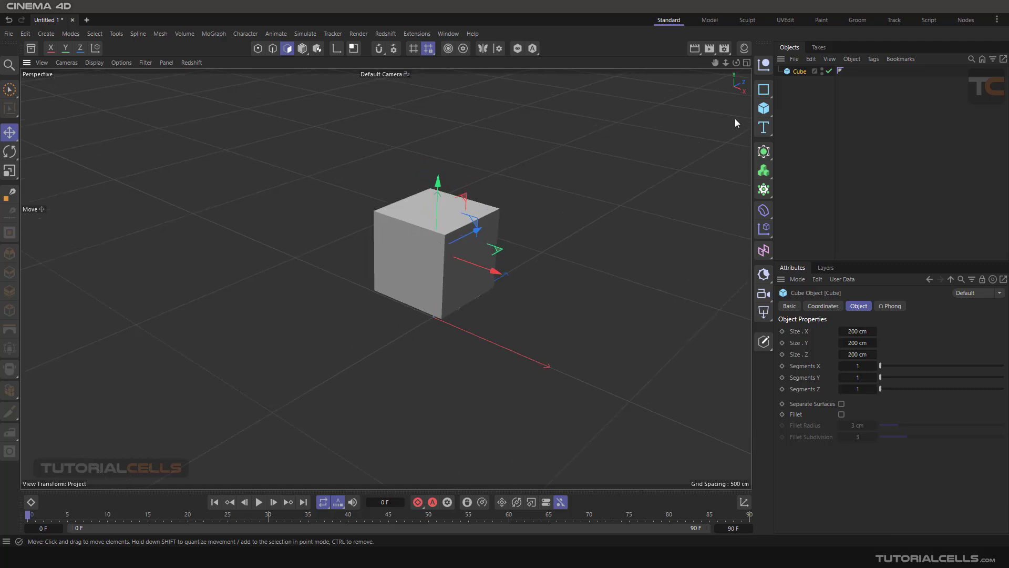
Switch to the UVEdit layout and show the Material Manager
{"action": "left_click", "coordinate": [785, 21]}
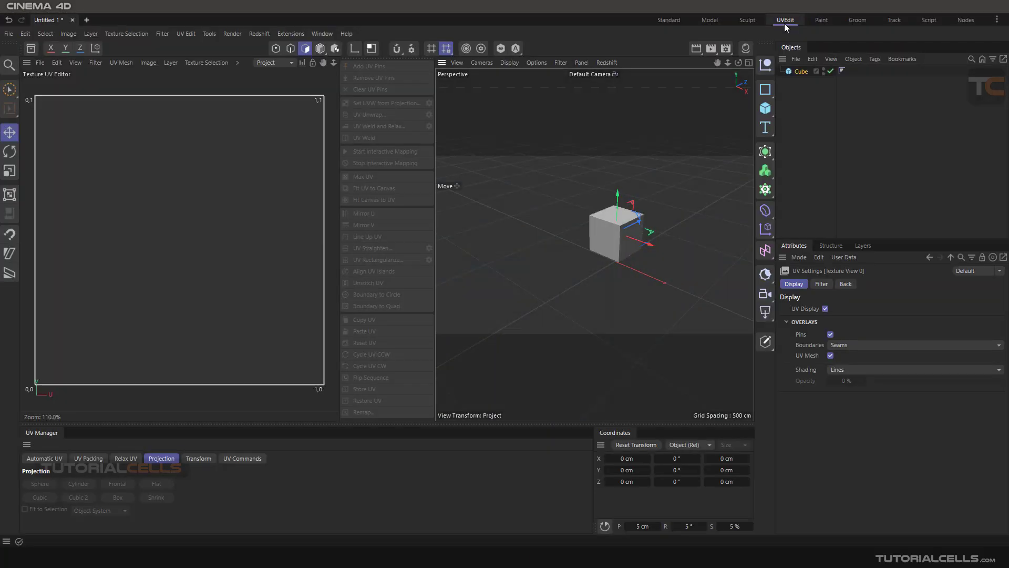
{"action": "scroll", "coordinate": [630, 220], "scroll_direction": "up", "scroll_amount": 3}
{"action": "scroll", "coordinate": [521, 248], "scroll_direction": "down", "scroll_amount": 2}
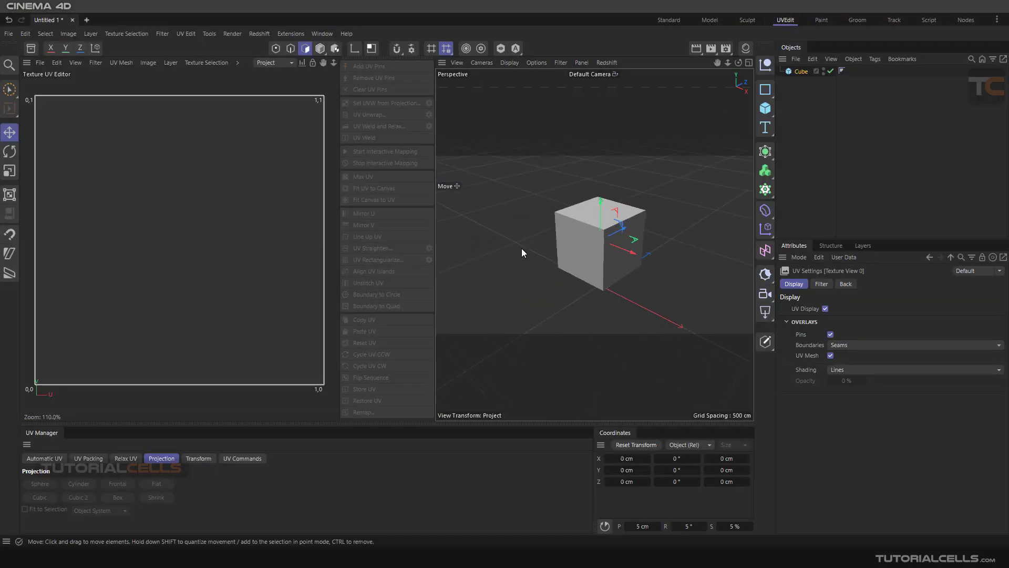
{"action": "scroll", "coordinate": [537, 226], "scroll_direction": "up", "scroll_amount": 2}
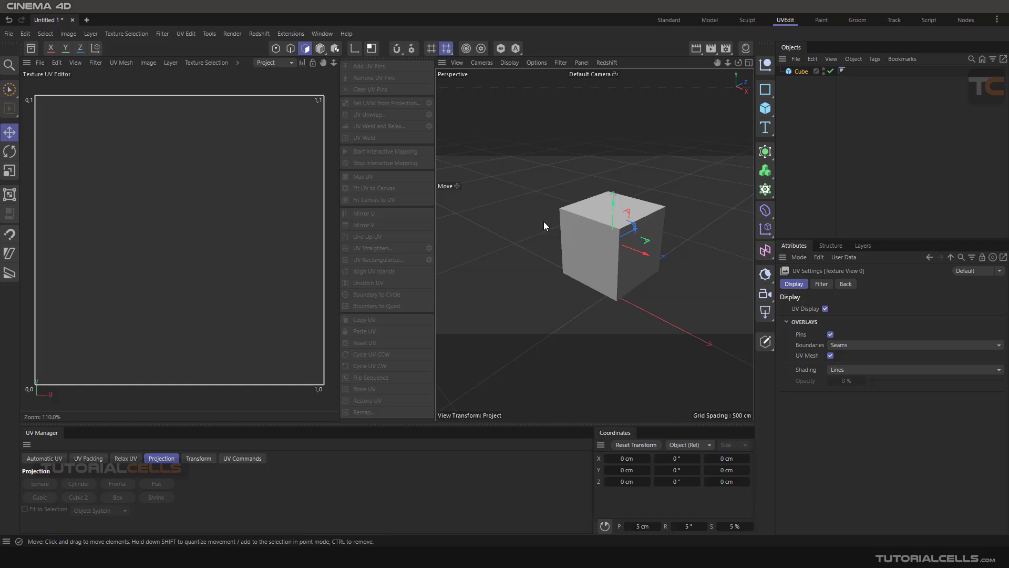
{"action": "scroll", "coordinate": [224, 190], "scroll_direction": "down", "scroll_amount": 2}
{"action": "scroll", "coordinate": [223, 191], "scroll_direction": "up", "scroll_amount": 1}
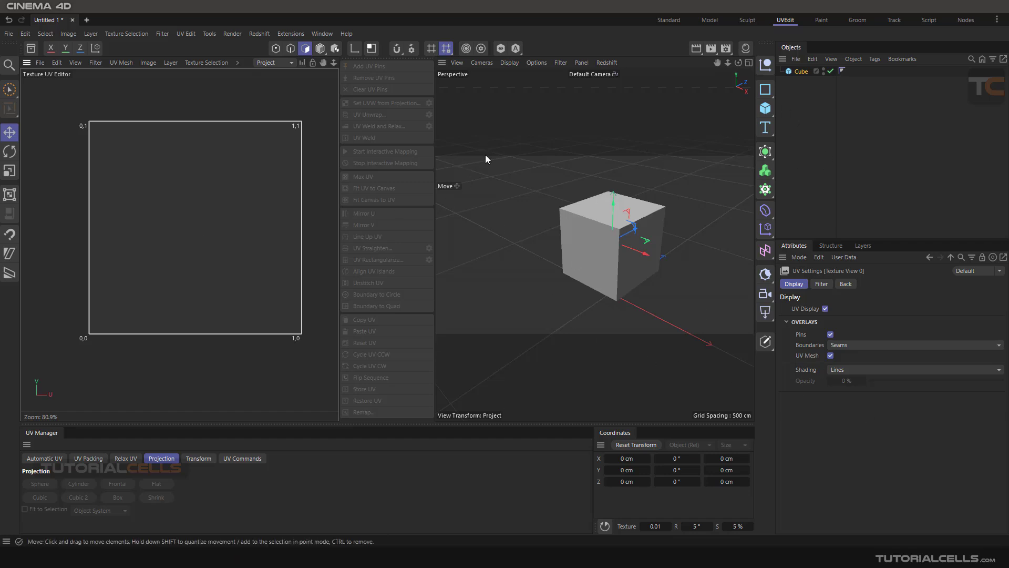
{"action": "left_click", "coordinate": [747, 52]}
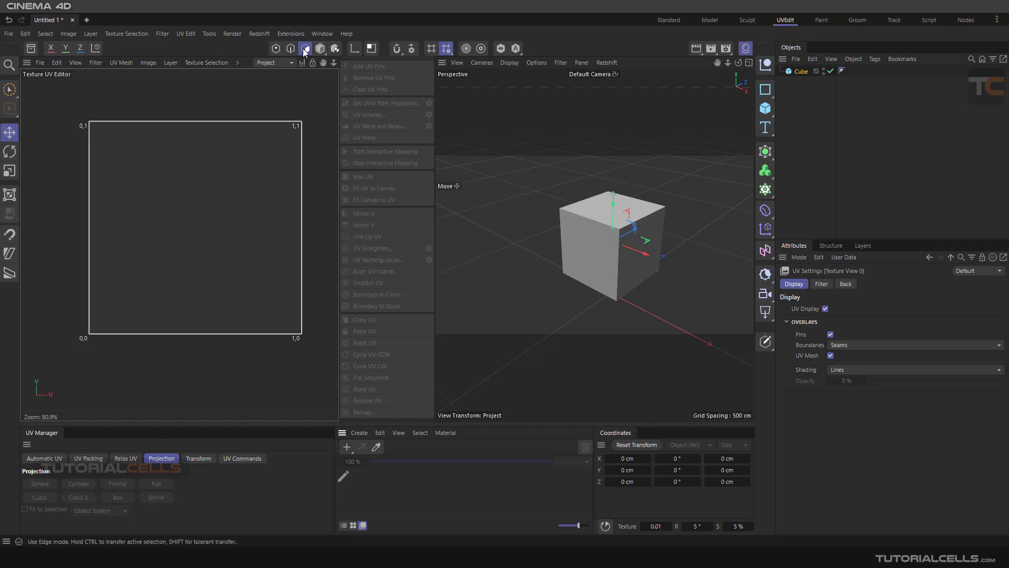
Convert the cube to an editable polygon object and switch to polygon mode
{"action": "left_click", "coordinate": [320, 49]}
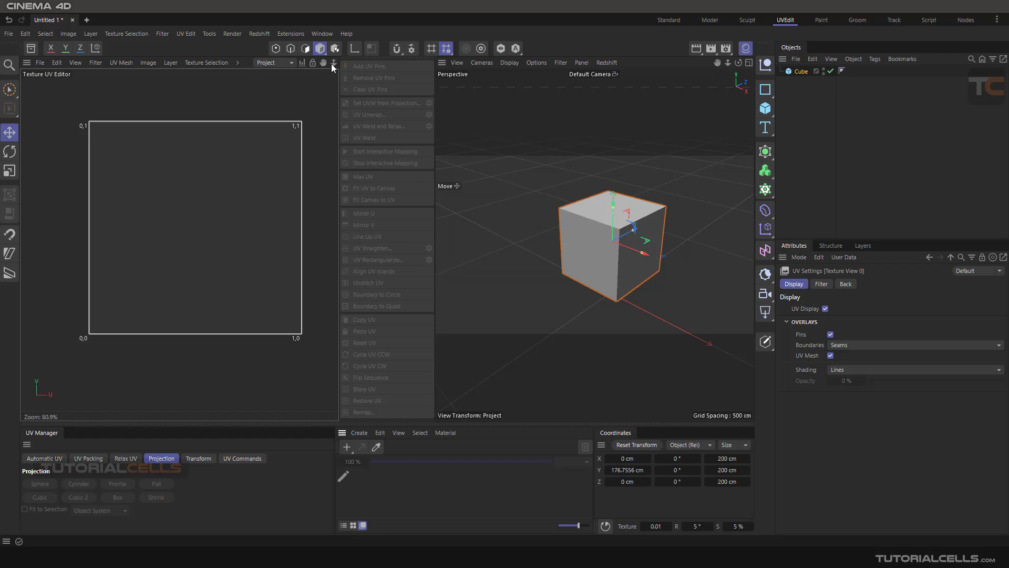
{"action": "left_click", "coordinate": [51, 33]}
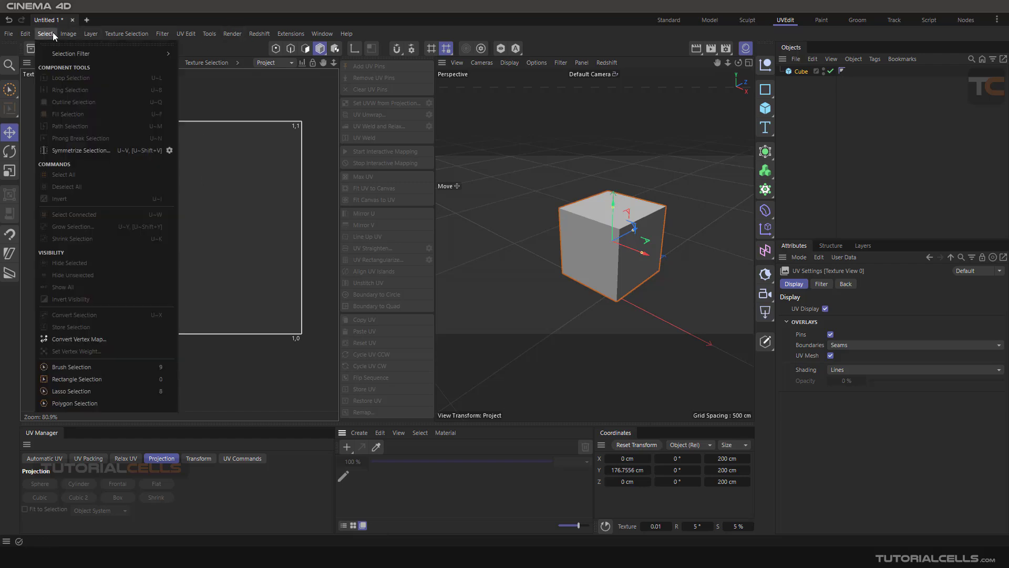
{"action": "mouse_move", "coordinate": [259, 33]}
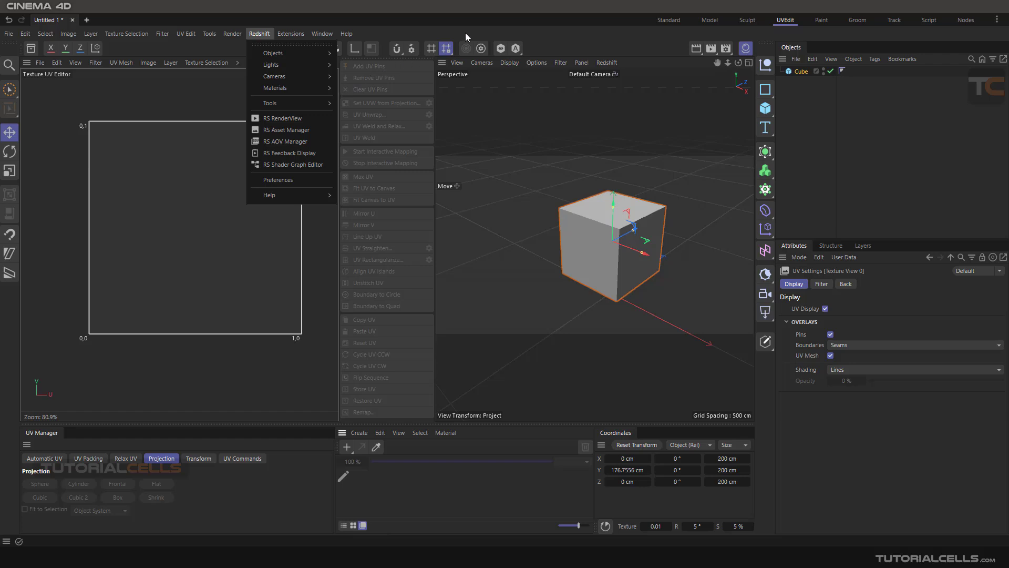
{"action": "left_click", "coordinate": [494, 36]}
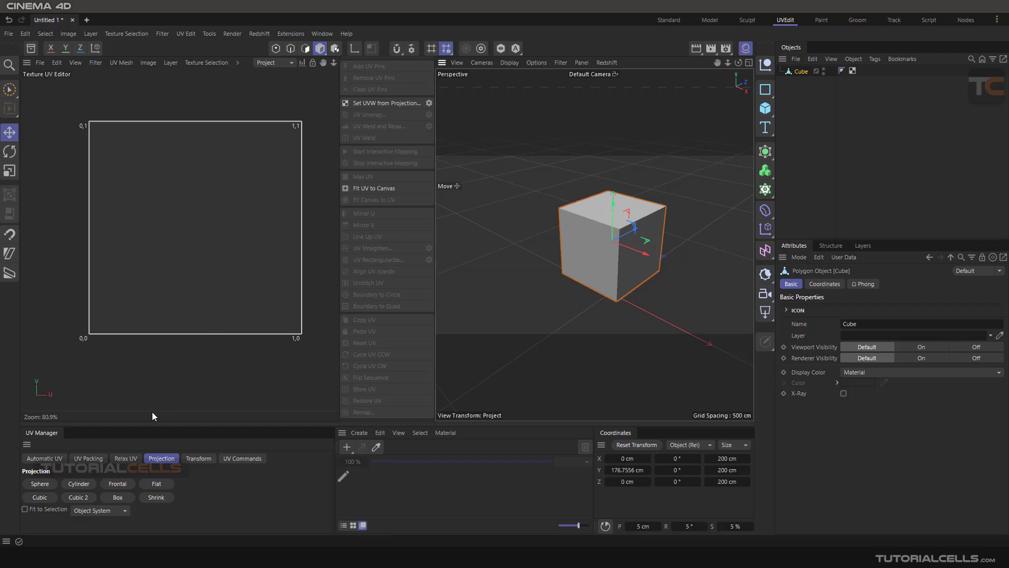
{"action": "left_click", "coordinate": [276, 48]}
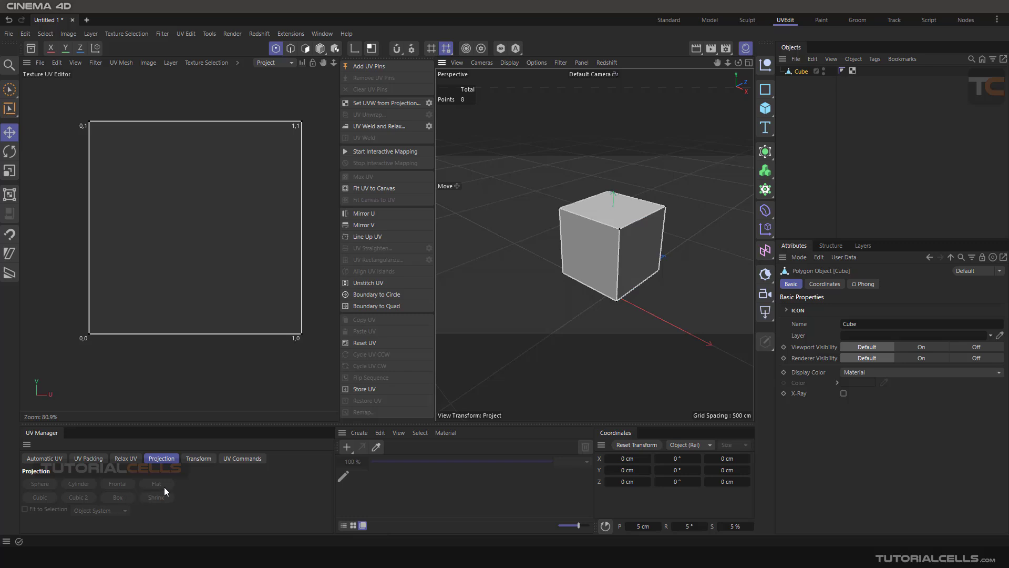
{"action": "left_click", "coordinate": [291, 48]}
{"action": "left_click", "coordinate": [305, 48]}
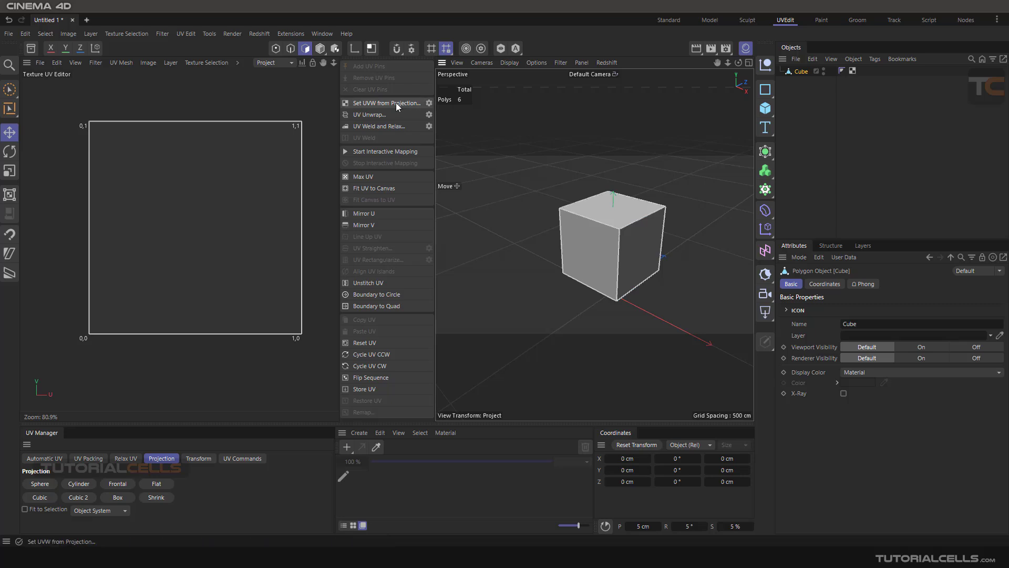
Review the projection types offered by the Set UVW from Projection options and close them without applying
{"action": "left_click", "coordinate": [428, 104]}
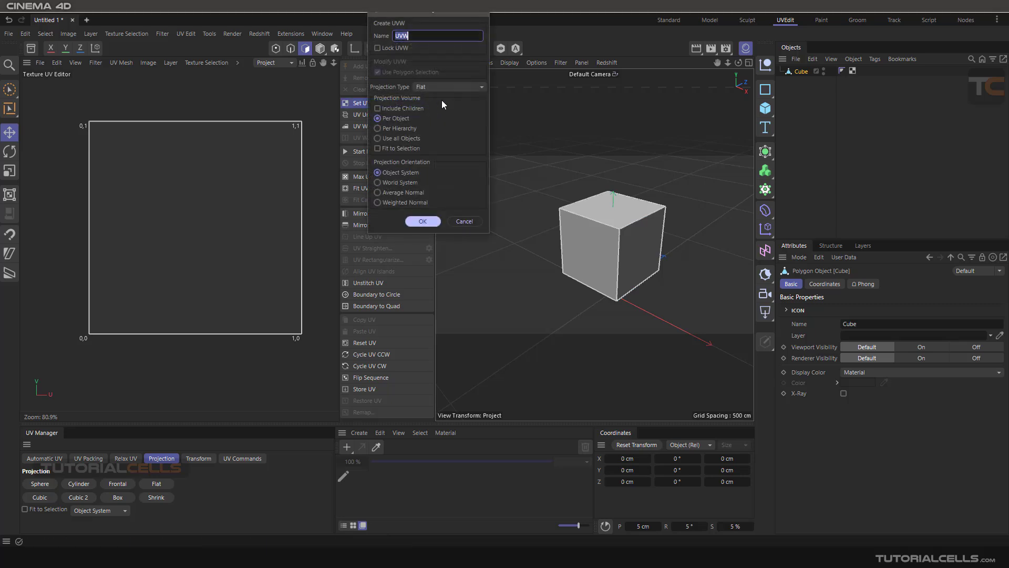
{"action": "left_click_drag", "start_coordinate": [435, 13], "coordinate": [481, 66]}
{"action": "left_click", "coordinate": [492, 135]}
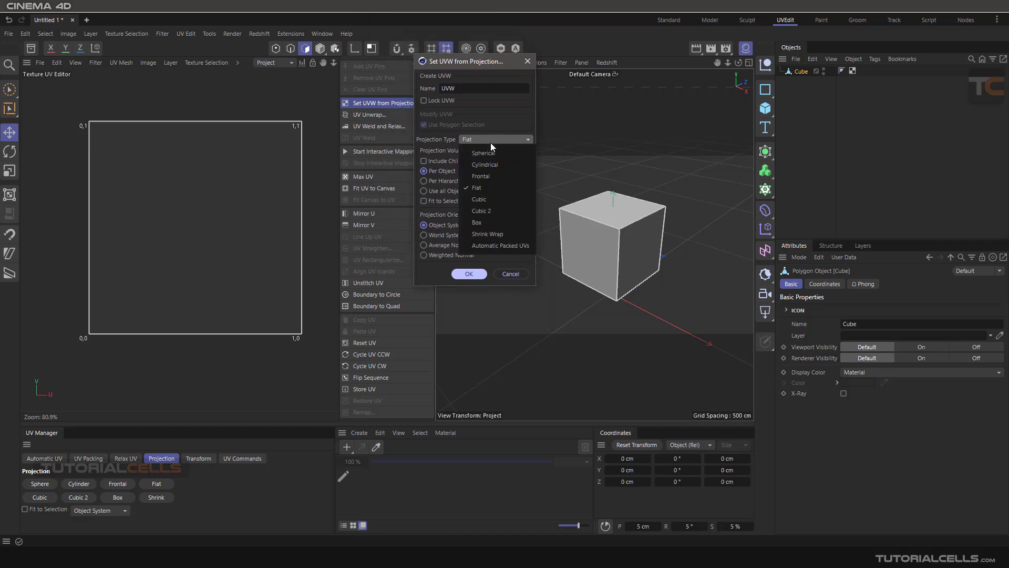
{"action": "left_click", "coordinate": [529, 63]}
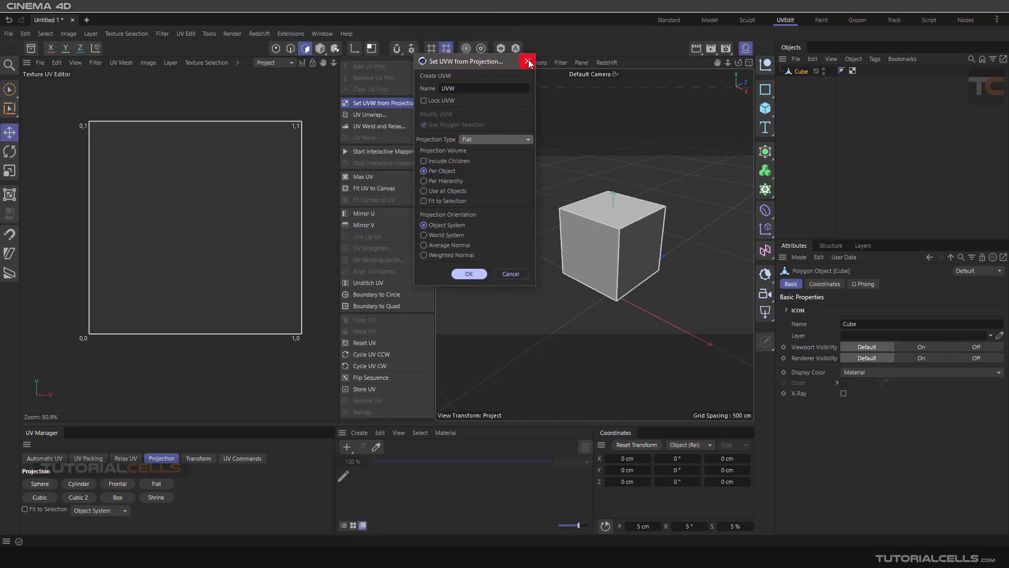
{"action": "left_click", "coordinate": [505, 277]}
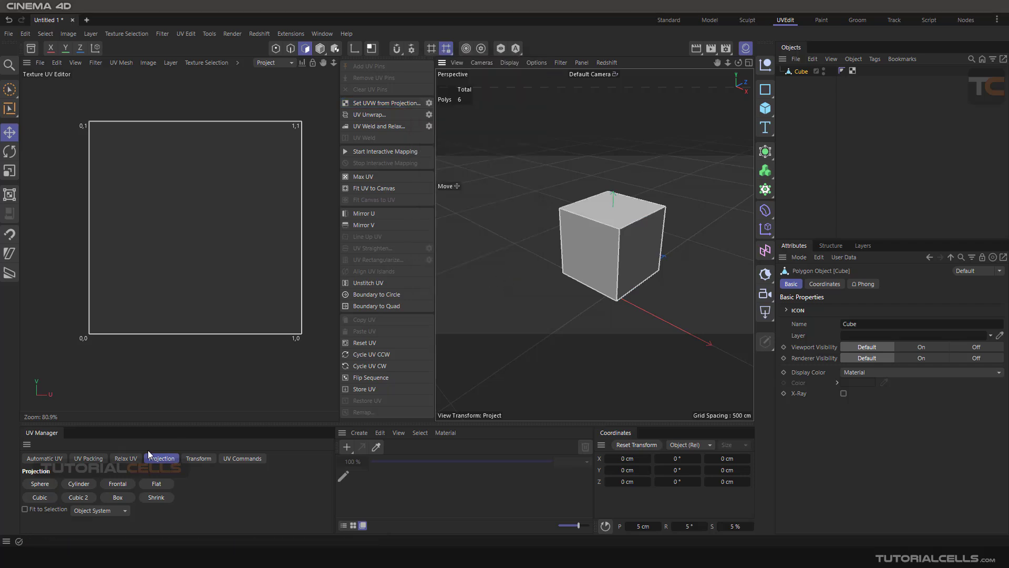
Unwrap the cube's UVs with the Cubic 2 projection
{"action": "left_click", "coordinate": [56, 459]}
{"action": "left_click", "coordinate": [88, 458]}
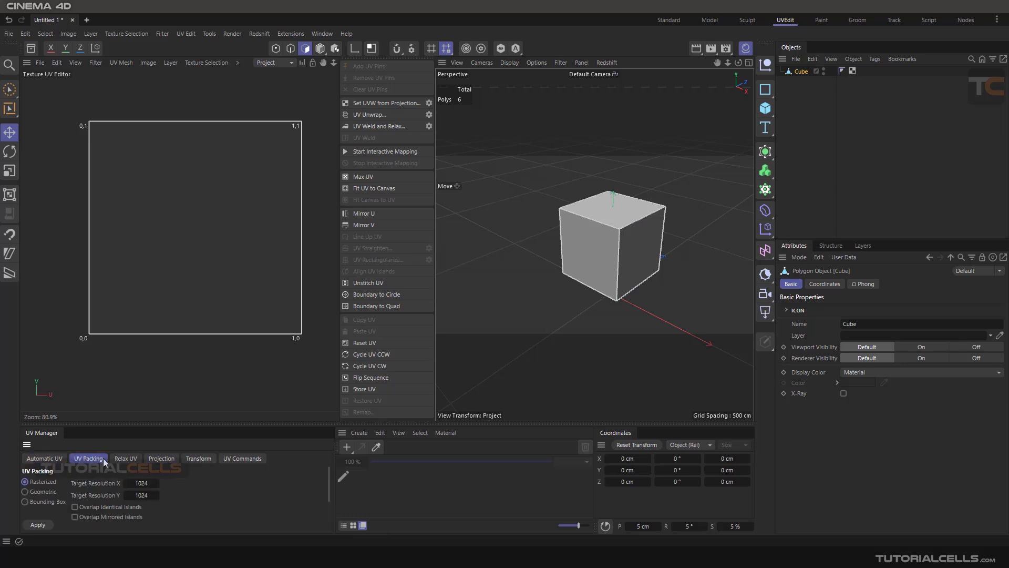
{"action": "left_click", "coordinate": [125, 458]}
{"action": "left_click", "coordinate": [156, 461]}
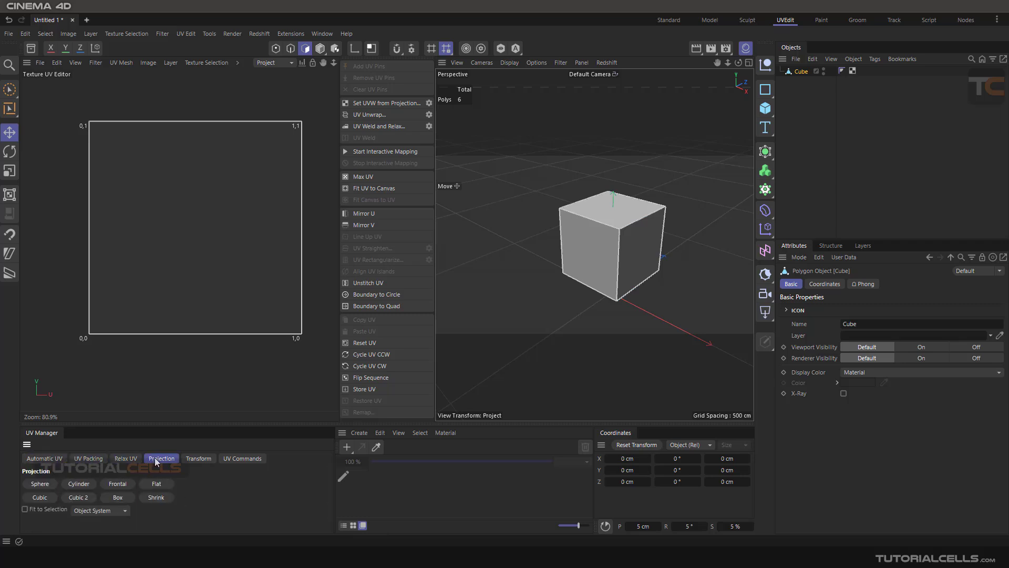
{"action": "left_click", "coordinate": [84, 497]}
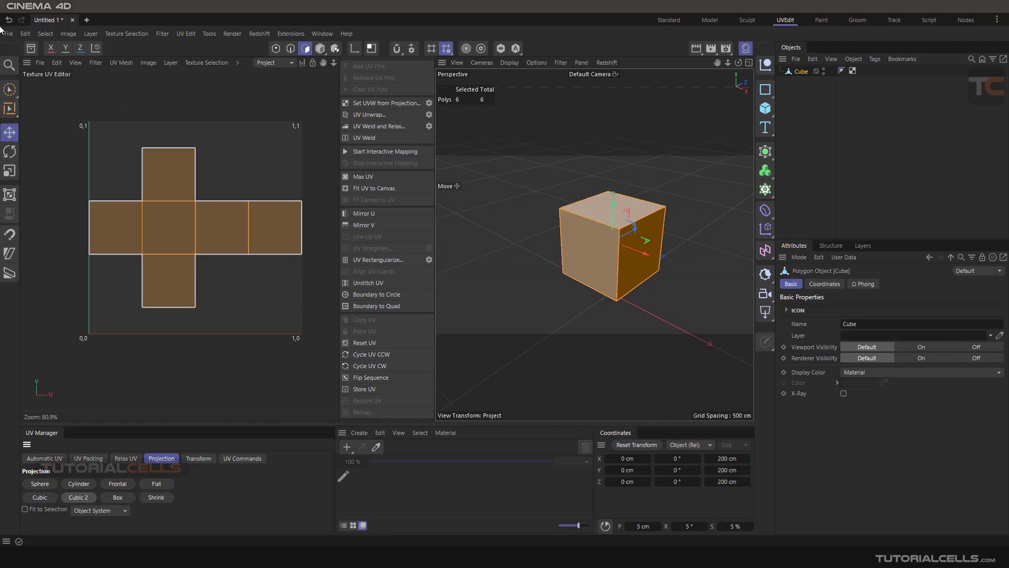
{"action": "left_click", "coordinate": [41, 63]}
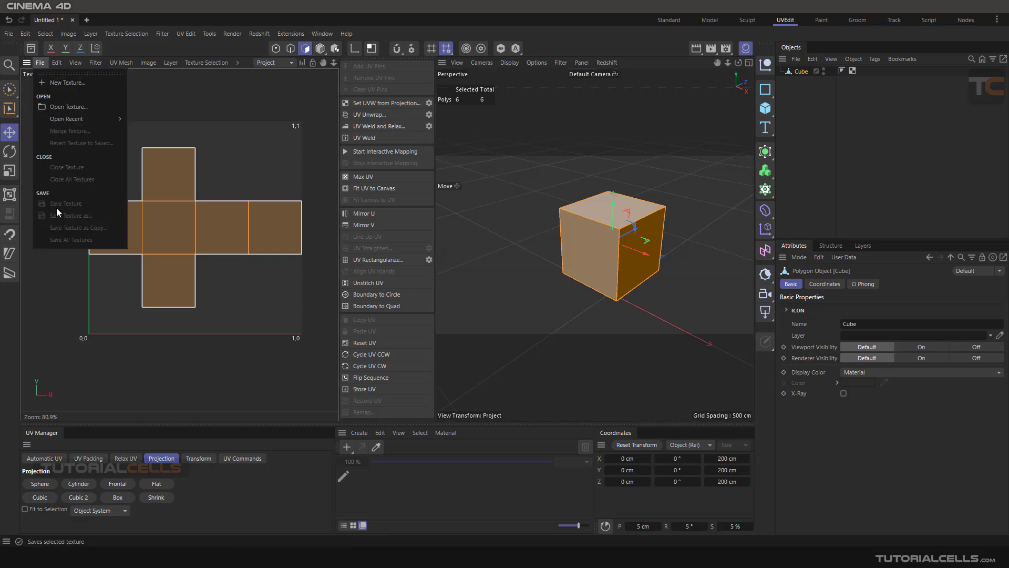
{"action": "left_click", "coordinate": [856, 95]}
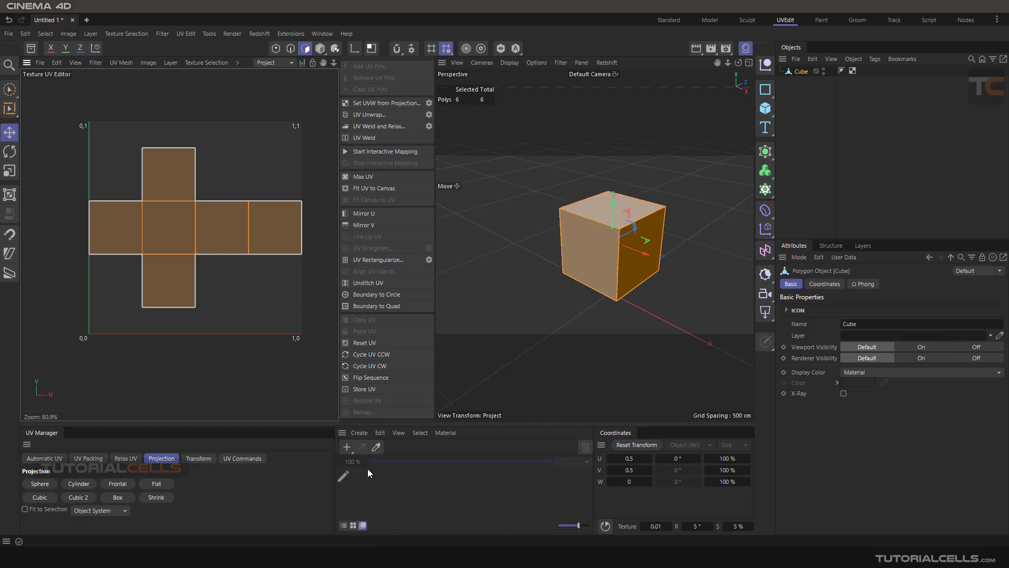
{"action": "left_click", "coordinate": [347, 447]}
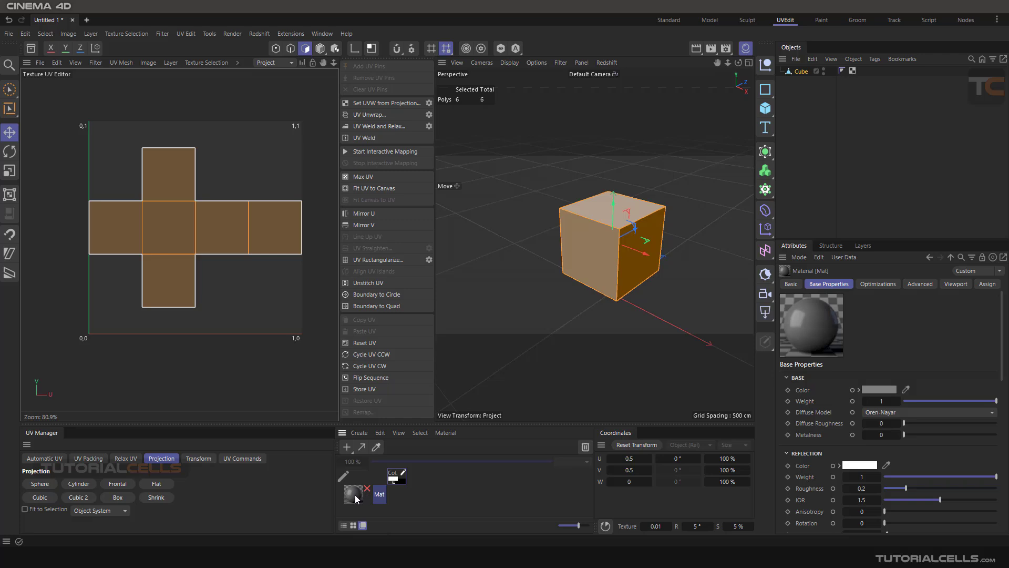
{"action": "key", "text": "Delete"}
Set the renderer to Standard in the render settings
{"action": "left_click", "coordinate": [725, 49]}
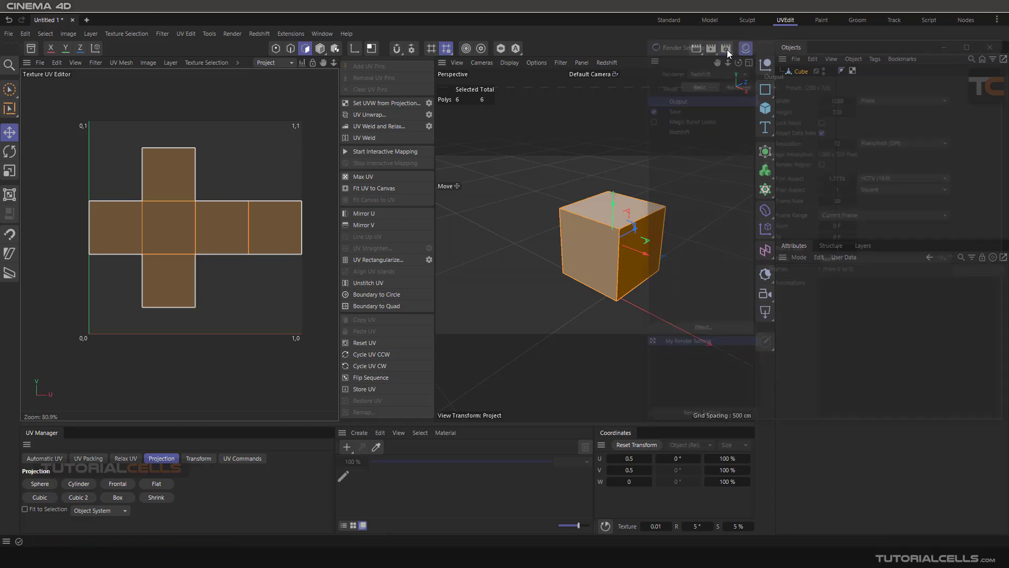
{"action": "left_click", "coordinate": [720, 69]}
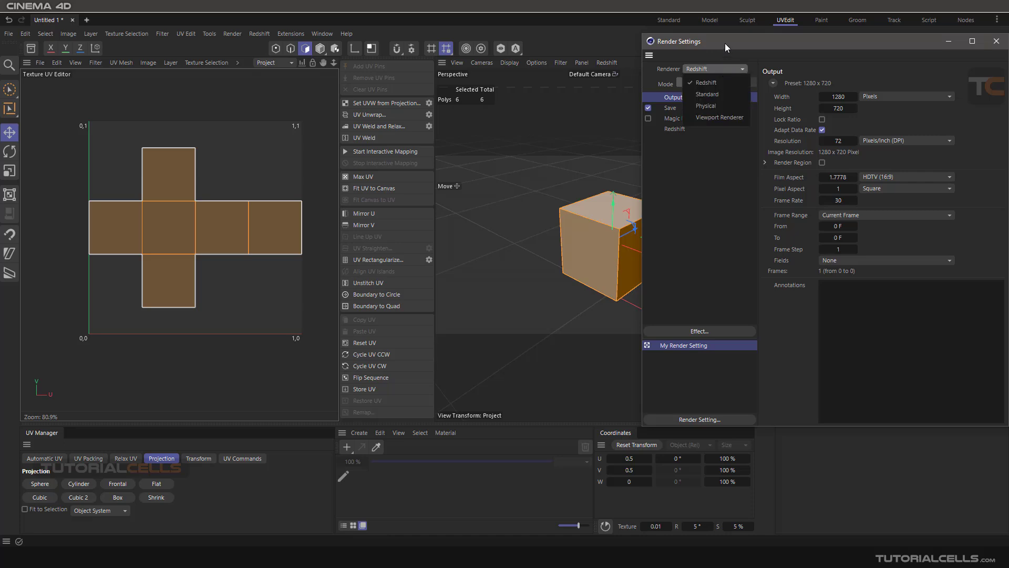
{"action": "left_click", "coordinate": [714, 69]}
{"action": "left_click", "coordinate": [707, 94]}
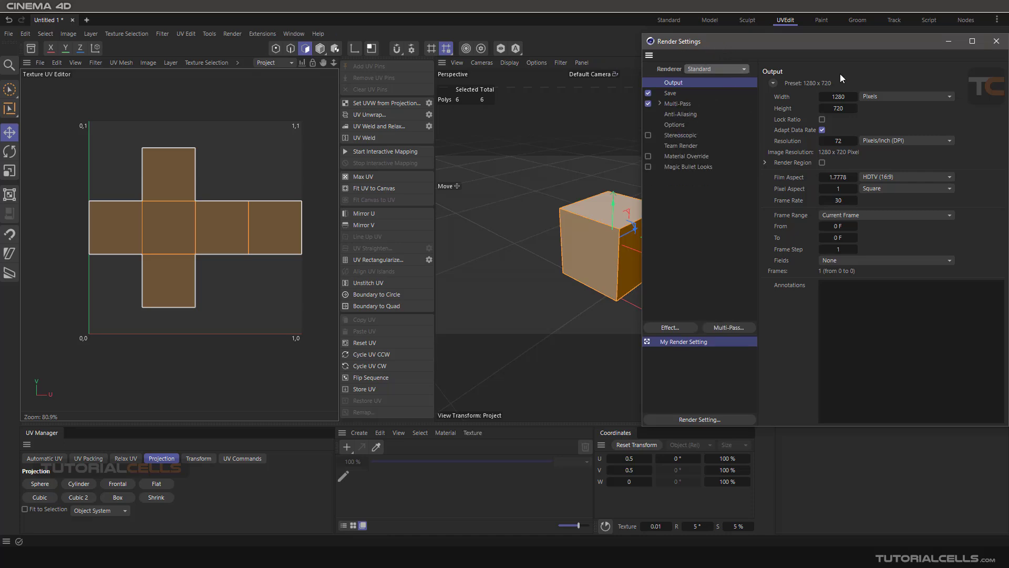
{"action": "left_click", "coordinate": [996, 41]}
Create a new default material and assign it to the cube
{"action": "left_click", "coordinate": [348, 448]}
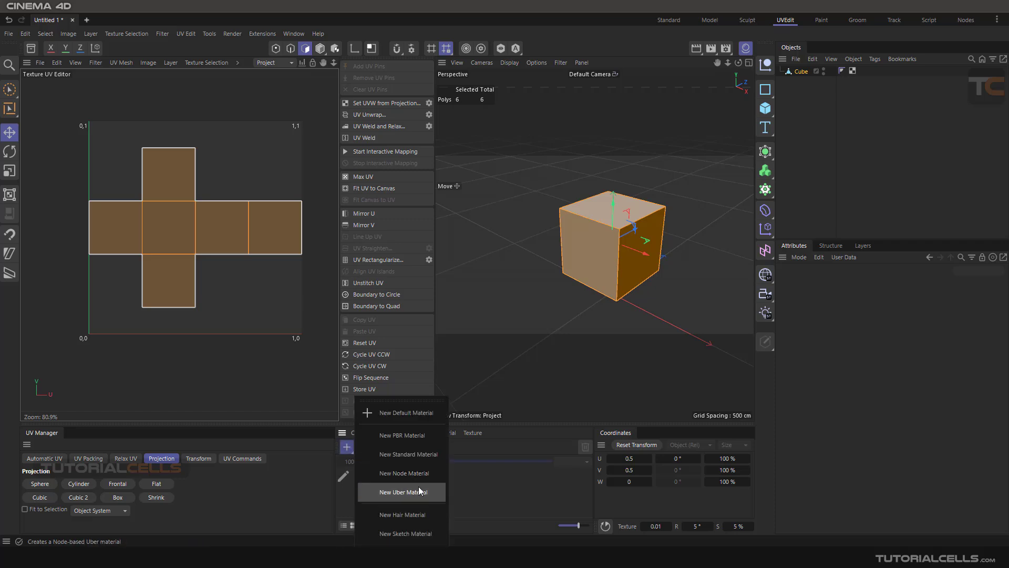
{"action": "left_click", "coordinate": [404, 413]}
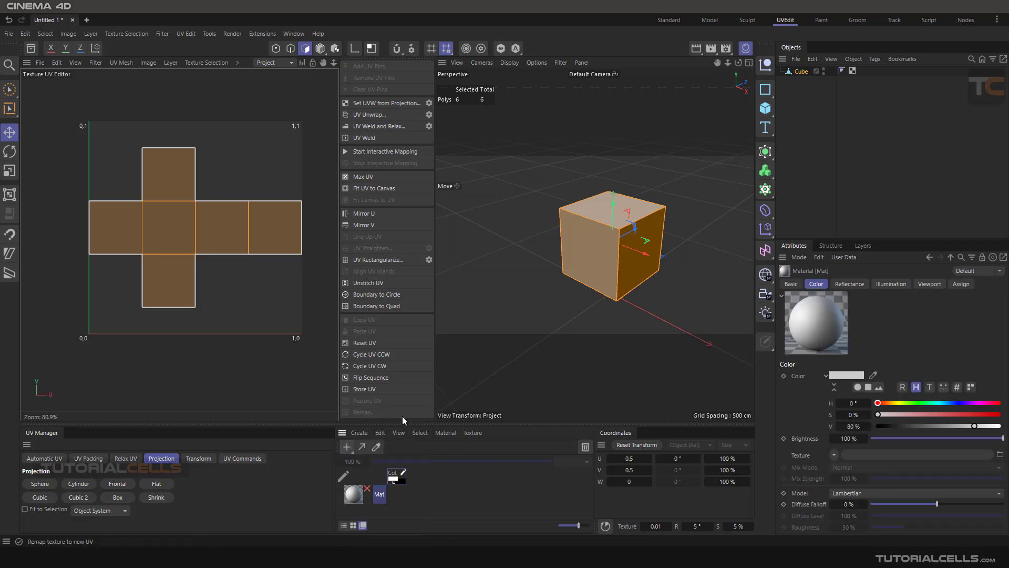
{"action": "left_click_drag", "start_coordinate": [359, 494], "coordinate": [809, 72]}
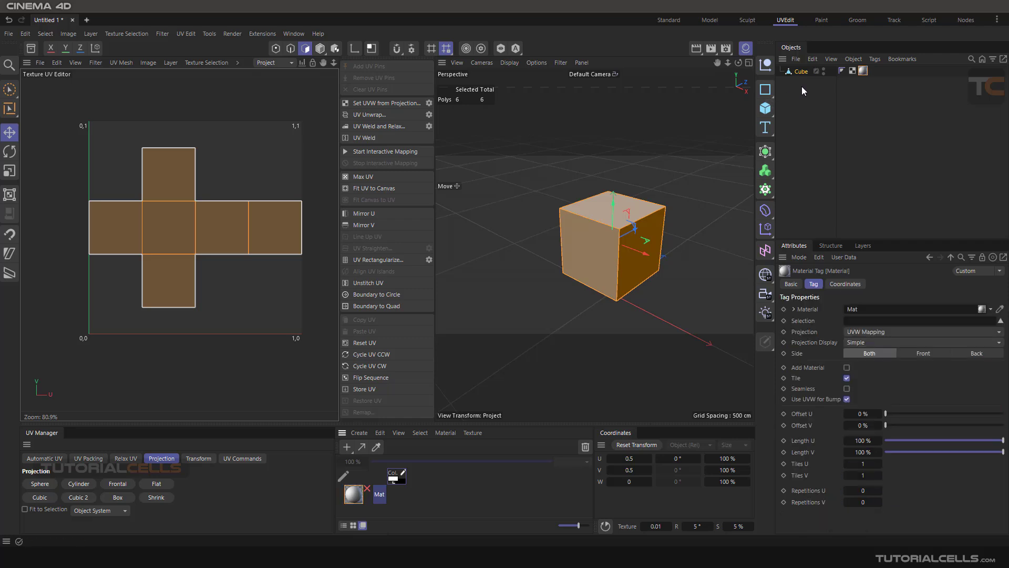
Examine the properties of the cube's UVW tag and the projection setting of its material tag
{"action": "left_click", "coordinate": [852, 70]}
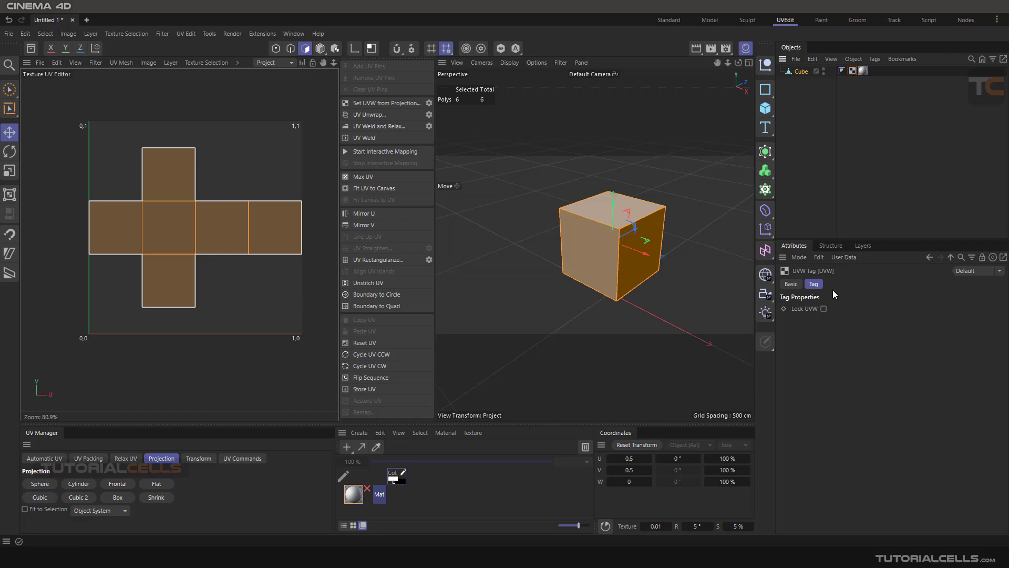
{"action": "left_click", "coordinate": [792, 285]}
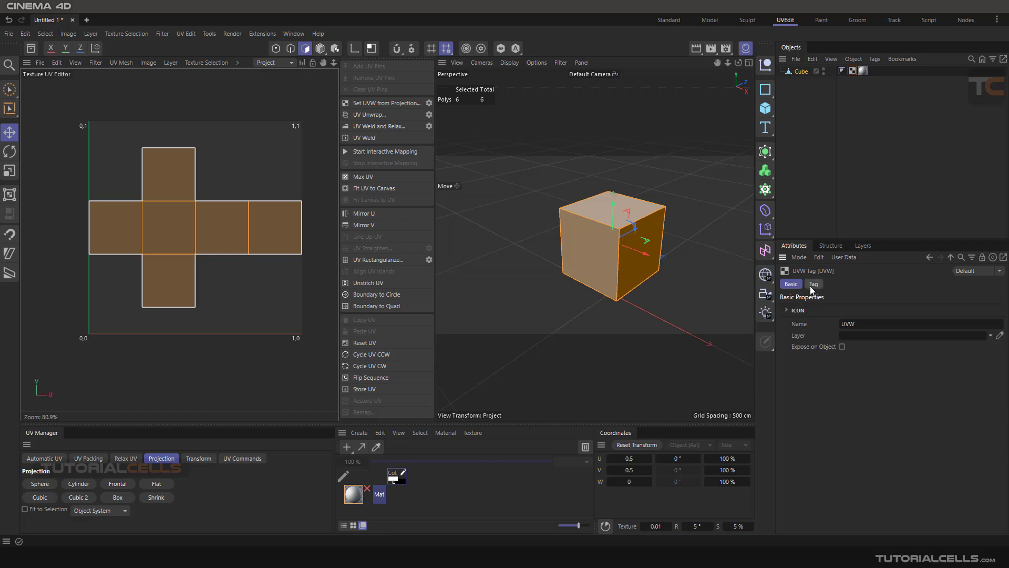
{"action": "left_click", "coordinate": [812, 284]}
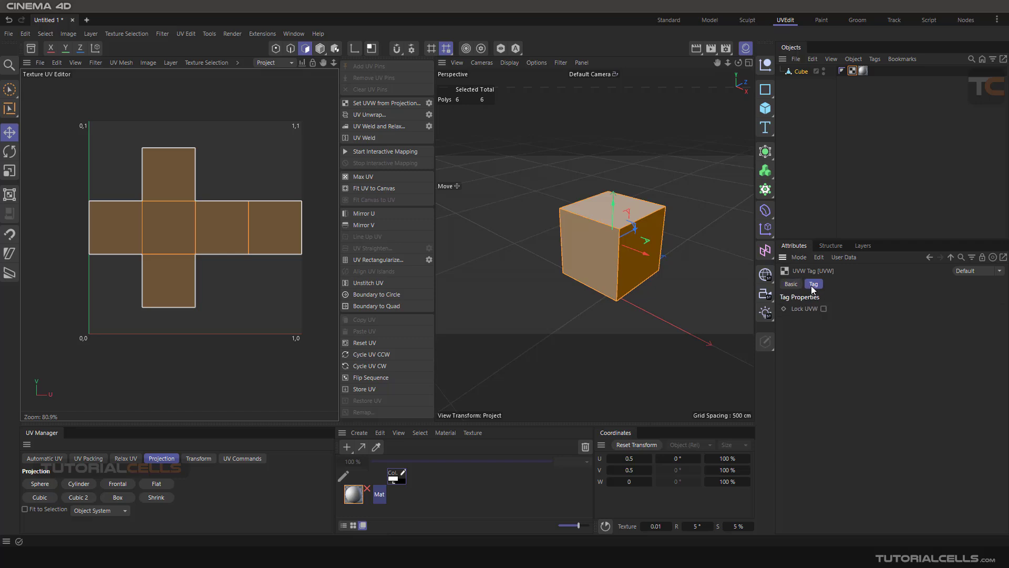
{"action": "left_click", "coordinate": [862, 71]}
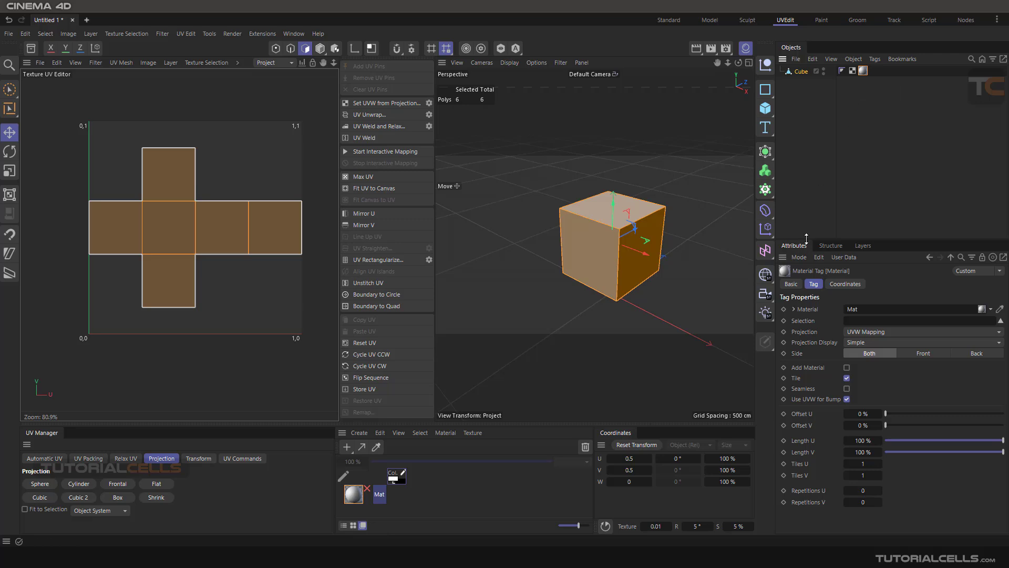
{"action": "left_click_drag", "start_coordinate": [807, 240], "coordinate": [807, 221]}
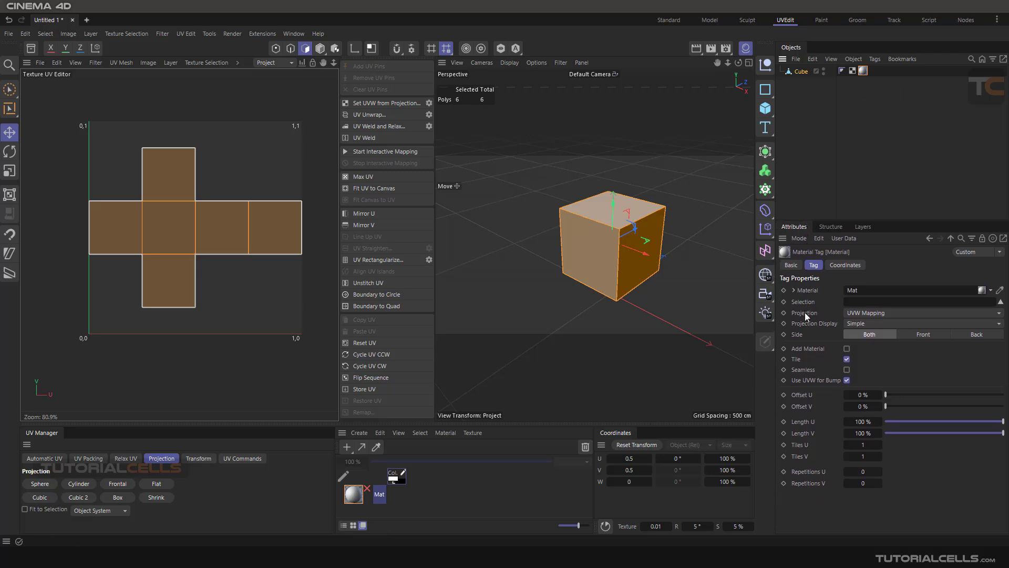
{"action": "left_click", "coordinate": [855, 314]}
{"action": "left_click", "coordinate": [856, 313]}
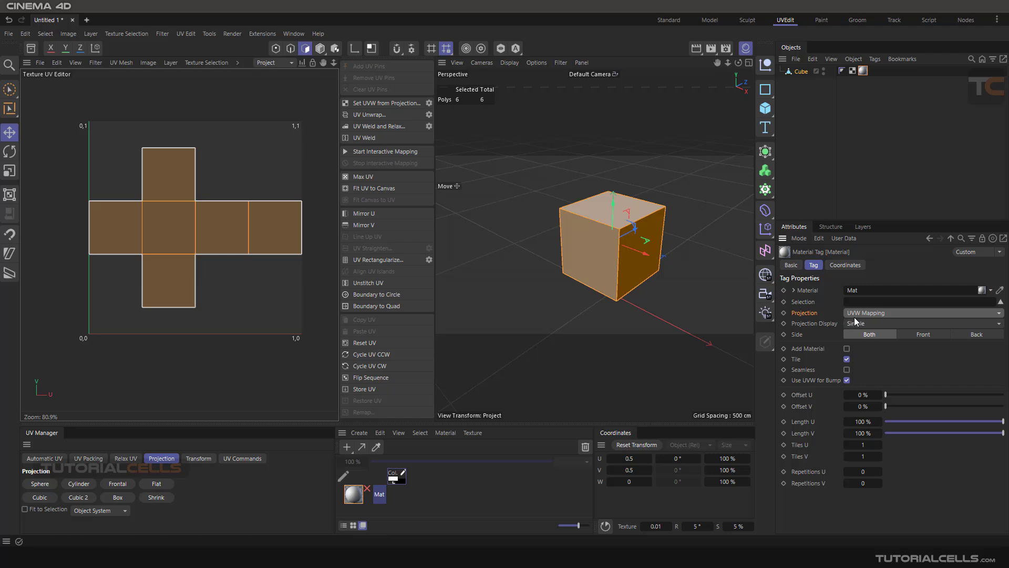
Select all polygons of the cube and mirror their UVs in the U and V directions
{"action": "left_click", "coordinate": [555, 194]}
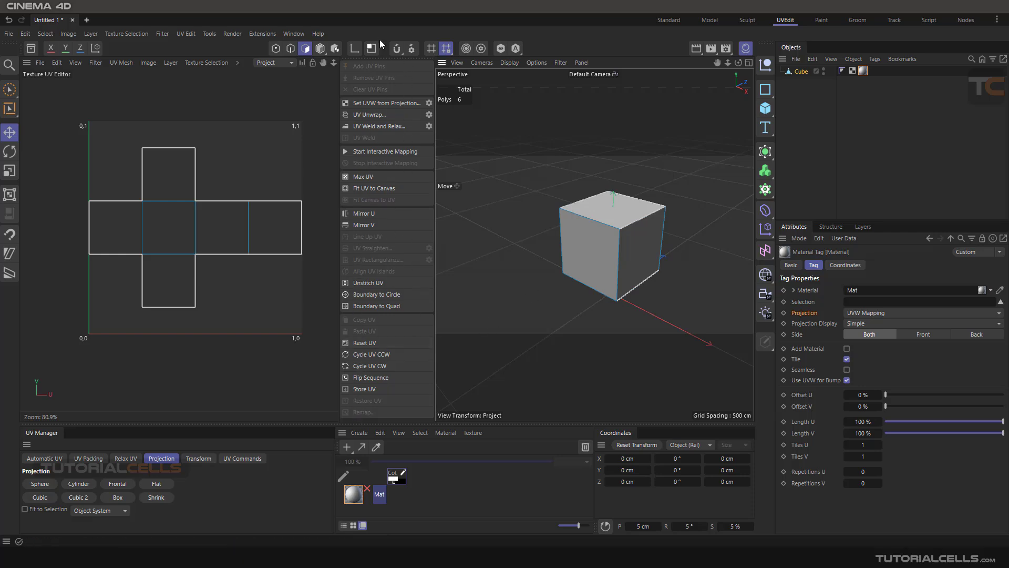
{"action": "key", "text": "ctrl+a"}
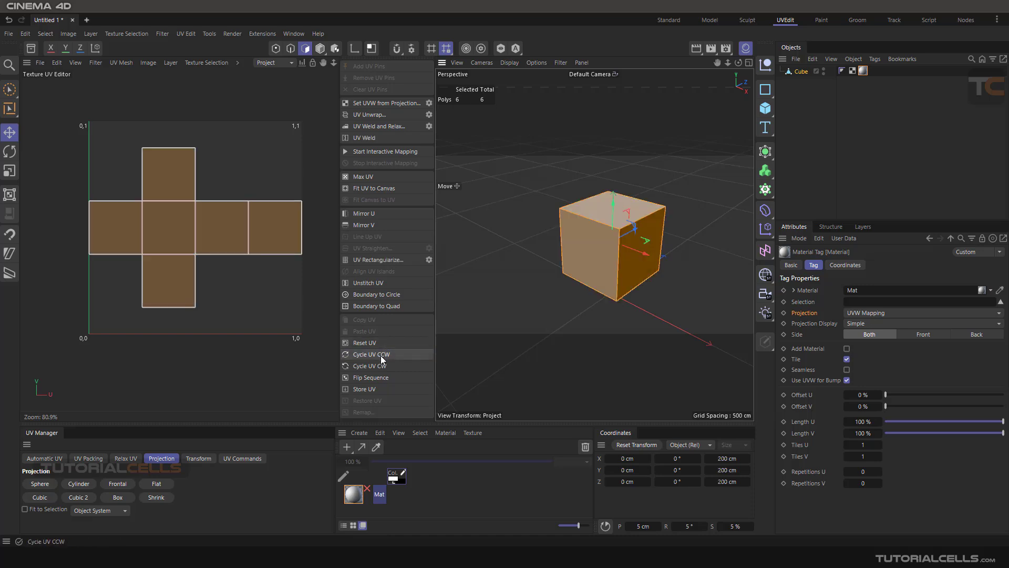
{"action": "left_click", "coordinate": [373, 213]}
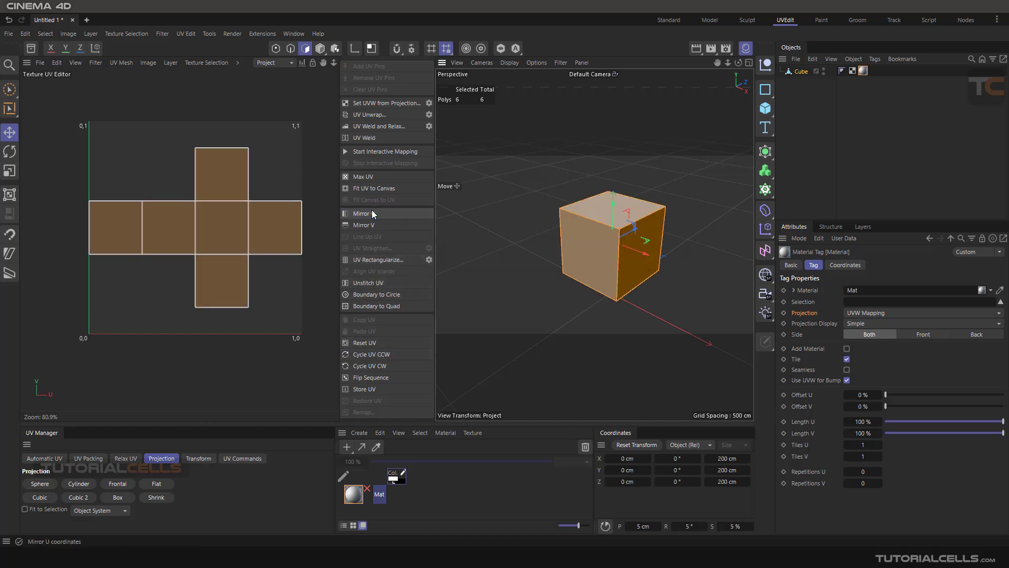
{"action": "left_click", "coordinate": [373, 226]}
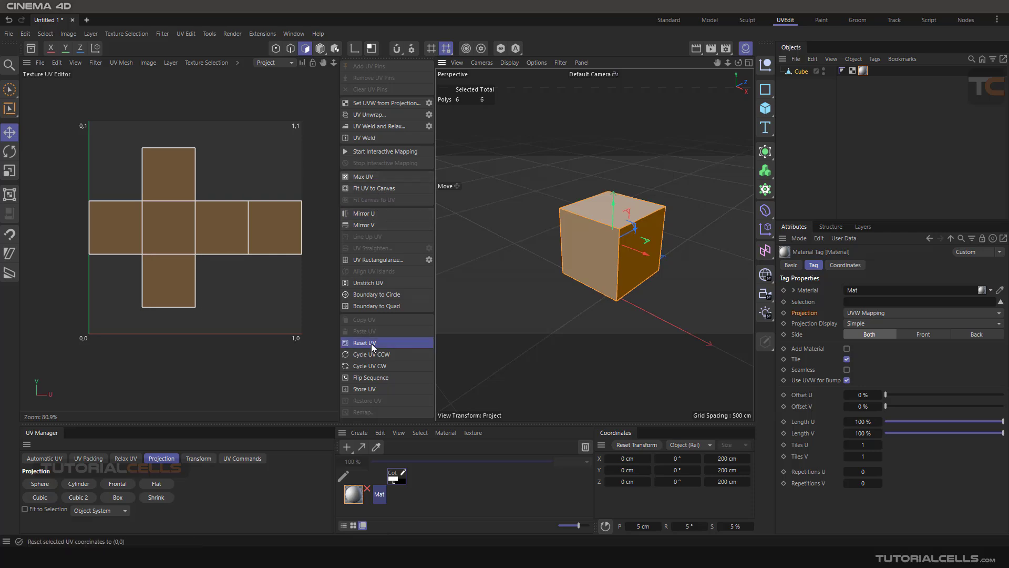
Reset the cube's UVs and reproject them with the Frontal projection
{"action": "left_click", "coordinate": [362, 342]}
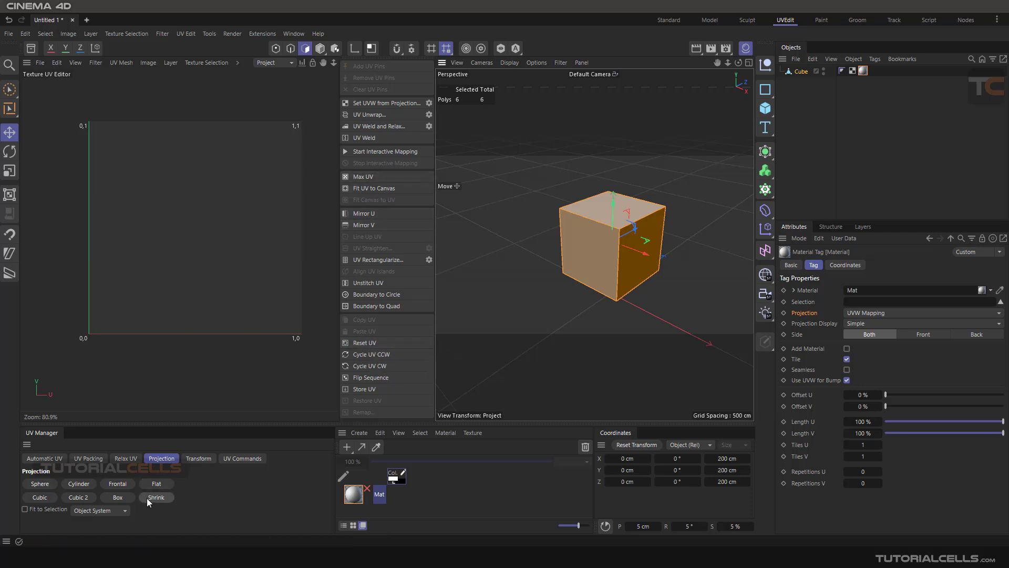
{"action": "left_click", "coordinate": [130, 485]}
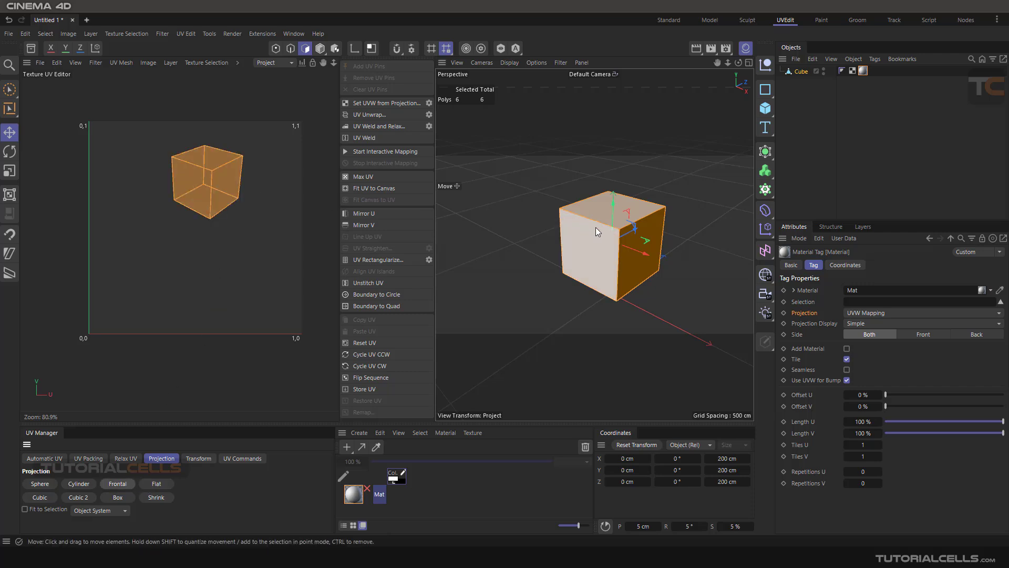
Examine the UV Manager's UV Commands and Automatic UV settings and the commands available in the Texture UV Editor
{"action": "scroll", "coordinate": [607, 238], "scroll_direction": "up", "scroll_amount": 2}
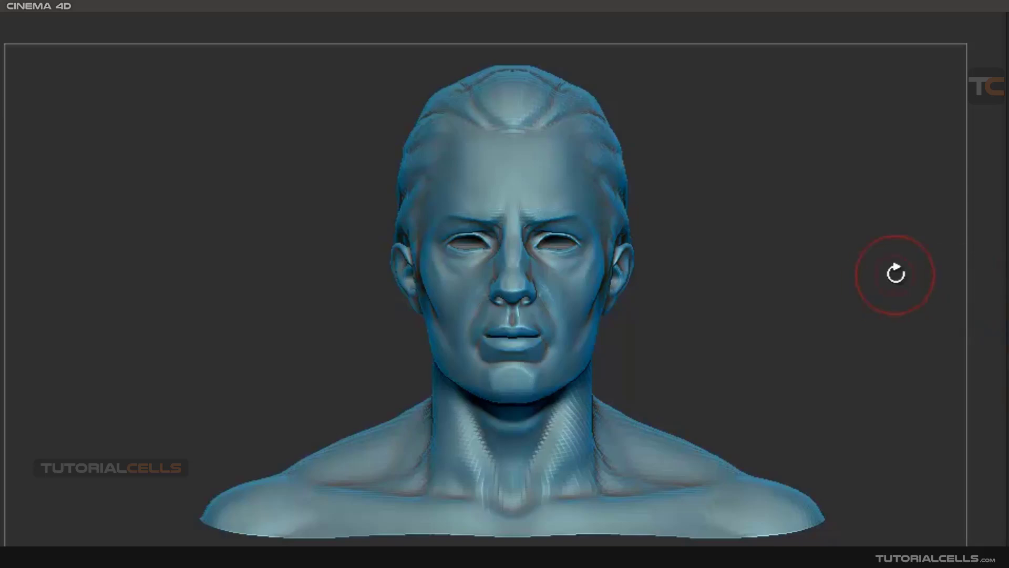
{"action": "mouse_move", "coordinate": [556, 282]}
{"action": "right_mouse_down"}
{"action": "mouse_move", "coordinate": [608, 283]}
{"action": "mouse_move", "coordinate": [608, 340]}
{"action": "mouse_move", "coordinate": [507, 288]}
{"action": "mouse_move", "coordinate": [559, 294]}
{"action": "right_mouse_up"}
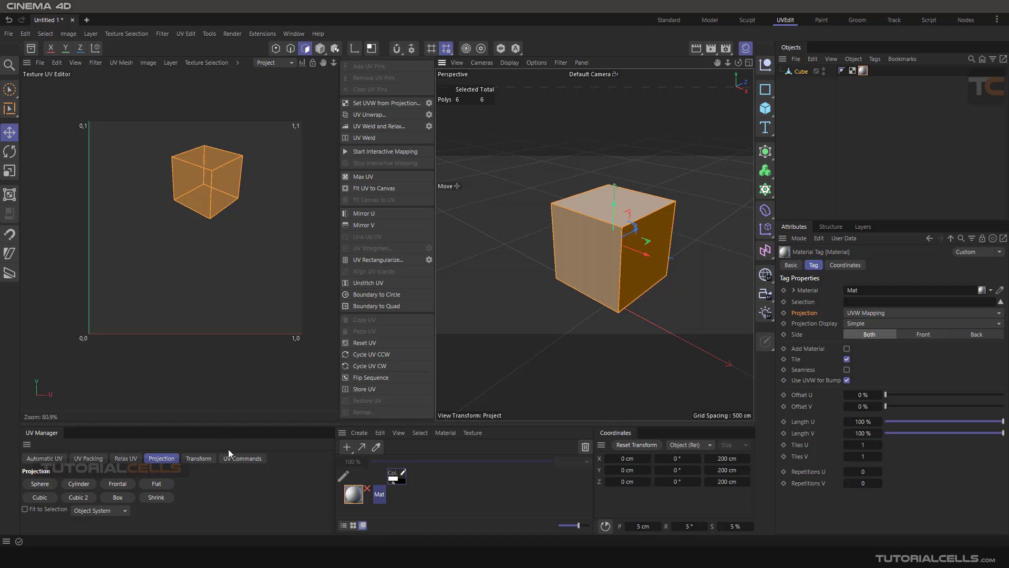
{"action": "left_click", "coordinate": [235, 459]}
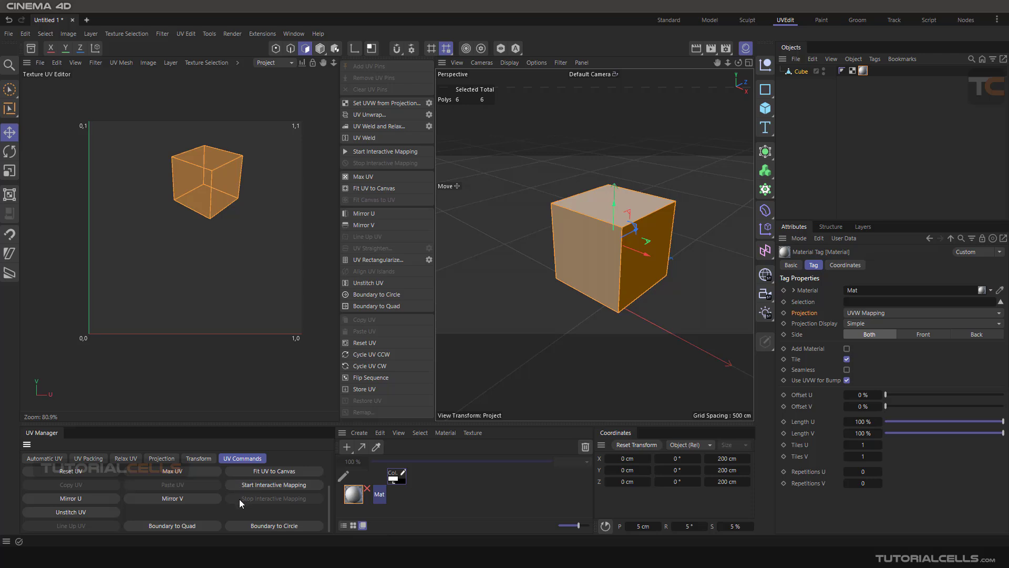
{"action": "scroll", "coordinate": [239, 499], "scroll_direction": "up", "scroll_amount": 2}
{"action": "scroll", "coordinate": [306, 212], "scroll_direction": "down", "scroll_amount": 1}
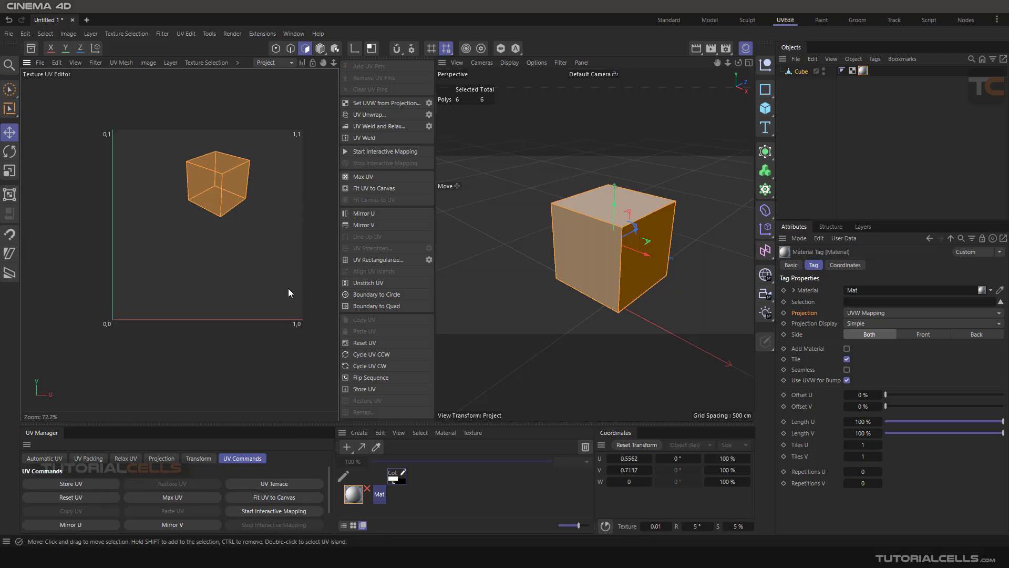
{"action": "scroll", "coordinate": [259, 229], "scroll_direction": "up", "scroll_amount": 1}
{"action": "scroll", "coordinate": [260, 228], "scroll_direction": "up", "scroll_amount": 1}
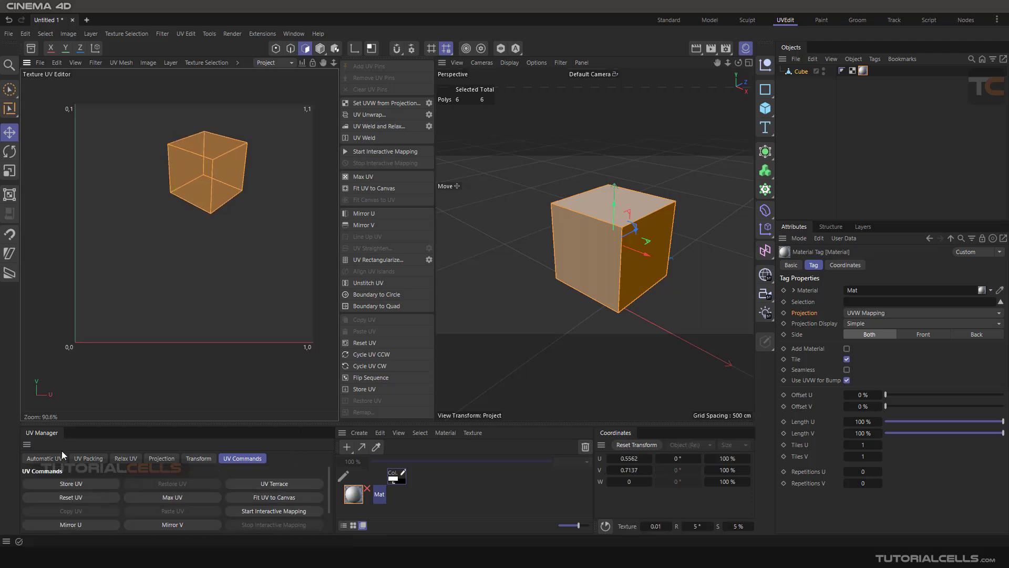
{"action": "left_click", "coordinate": [46, 458]}
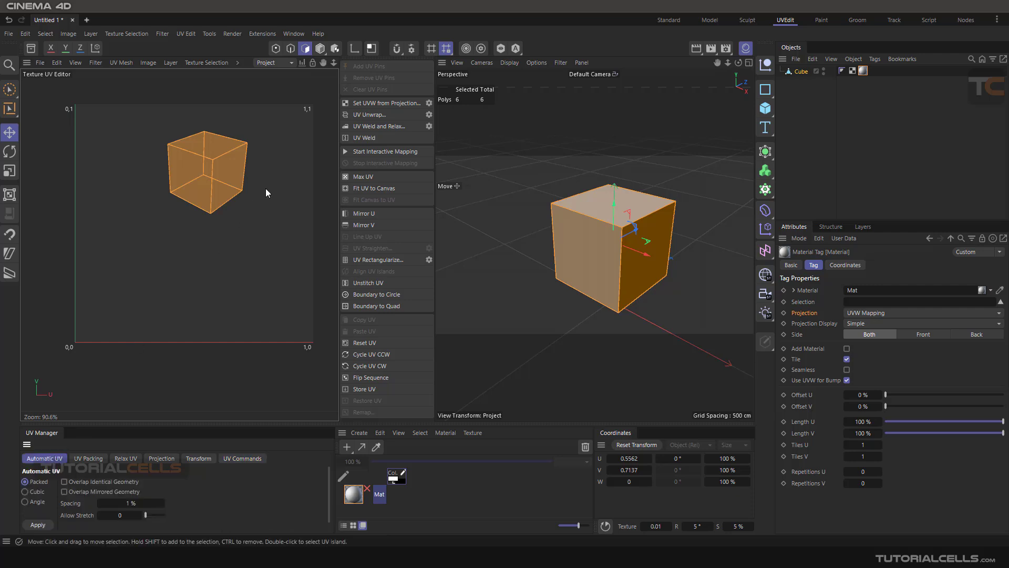
{"action": "left_click", "coordinate": [36, 62]}
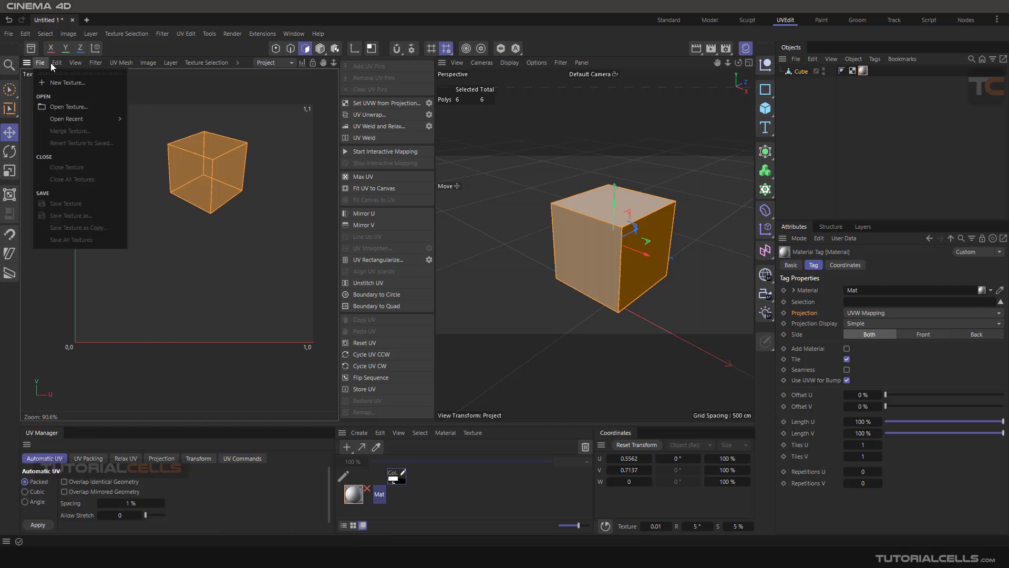
{"action": "mouse_move", "coordinate": [128, 65]}
{"action": "left_click", "coordinate": [238, 63]}
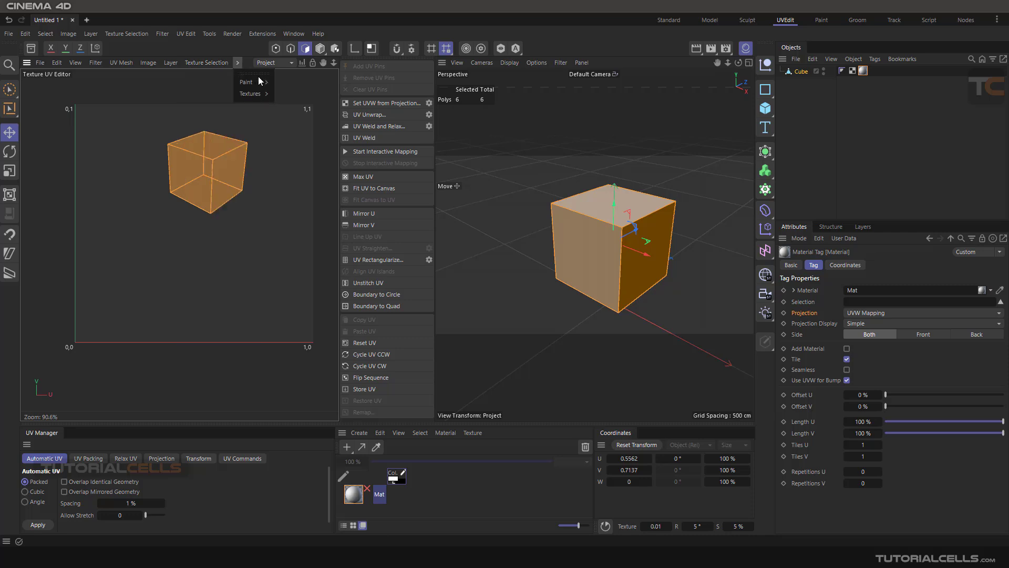
{"action": "left_click", "coordinate": [35, 160]}
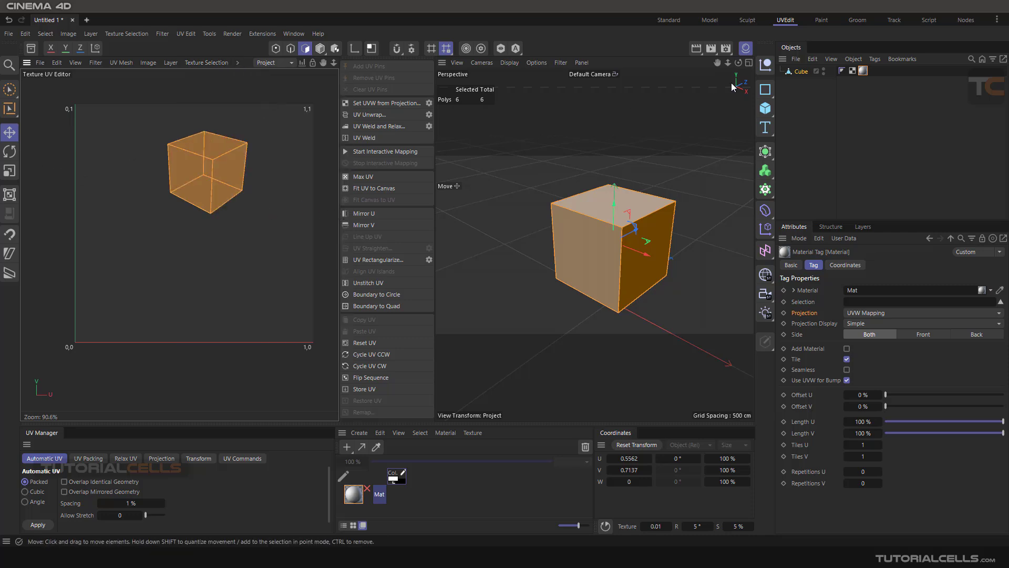
Delete the cube from the scene
{"action": "left_click", "coordinate": [802, 72]}
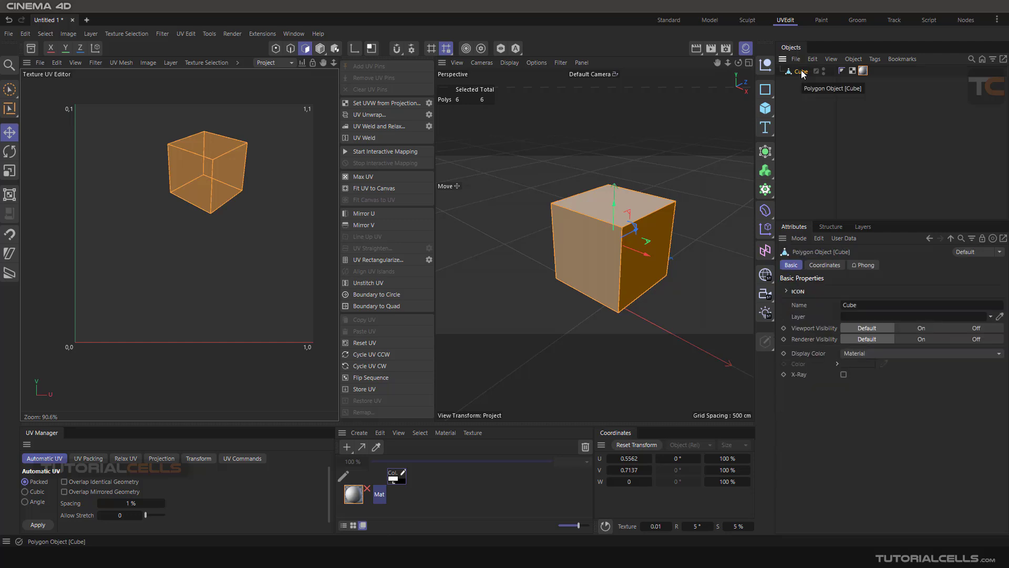
{"action": "key", "text": "Delete"}
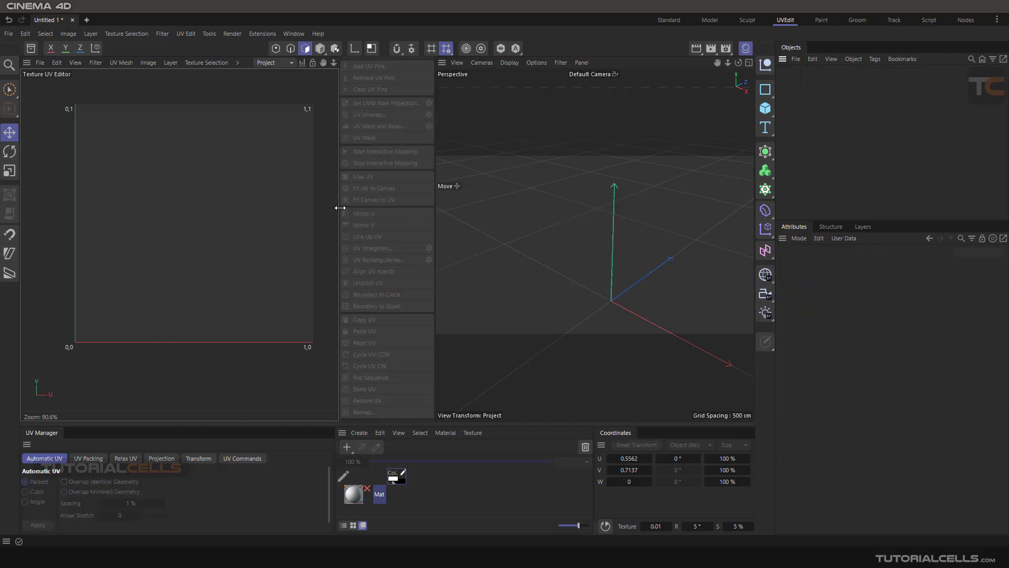
Widen the Texture UV Editor and narrow the area holding the object list and attributes
{"action": "left_click_drag", "start_coordinate": [340, 207], "coordinate": [384, 207]}
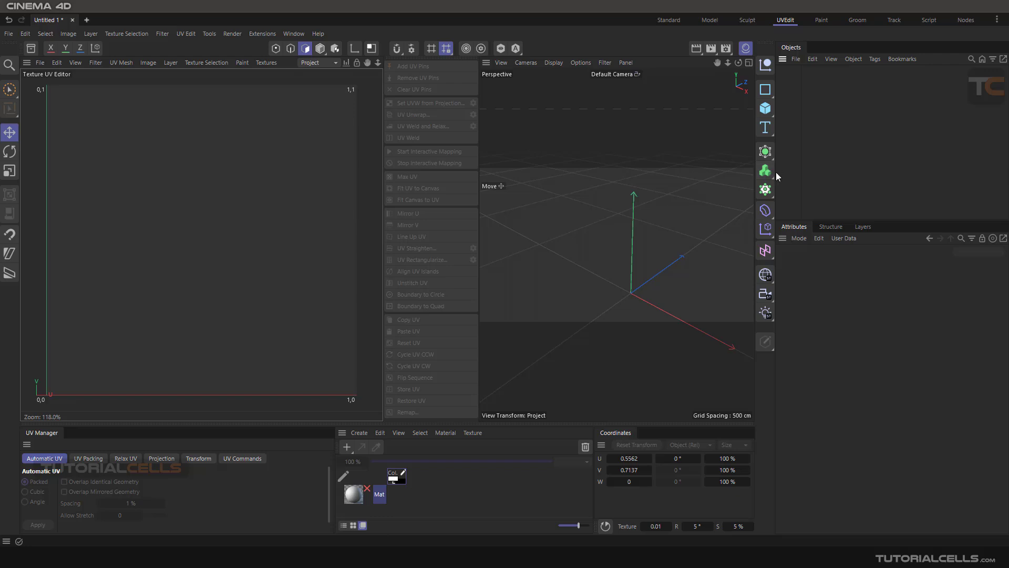
{"action": "left_click_drag", "start_coordinate": [775, 172], "coordinate": [818, 179]}
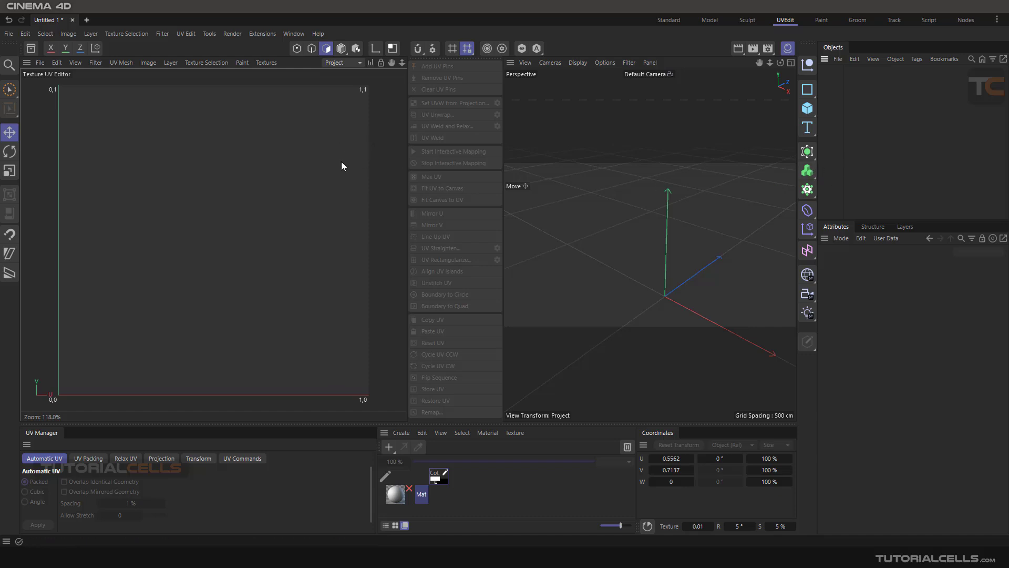
{"action": "left_click_drag", "start_coordinate": [503, 225], "coordinate": [514, 226]}
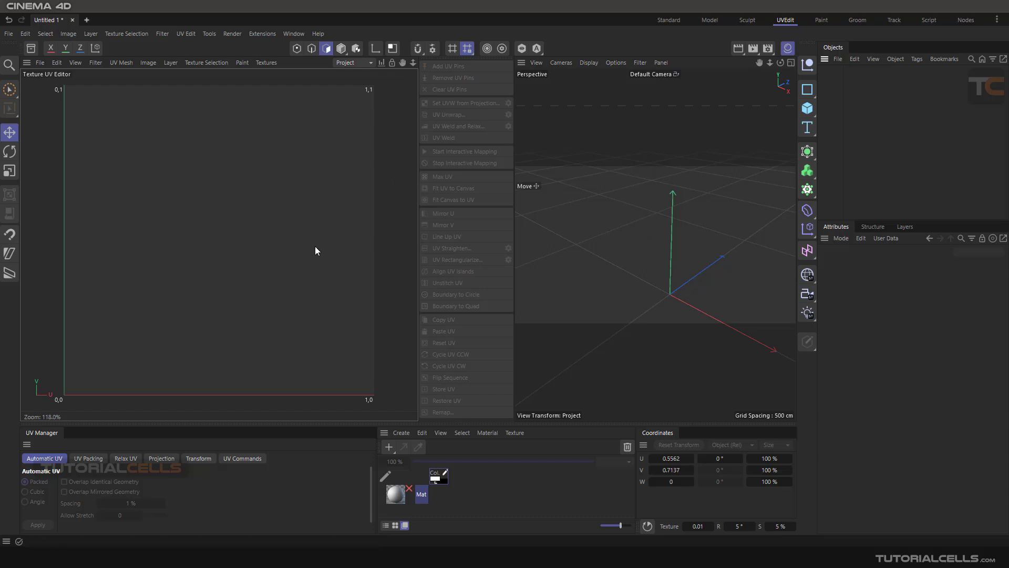
Delete the material Mat from the project
{"action": "left_click", "coordinate": [392, 498]}
{"action": "key", "text": "Delete"}
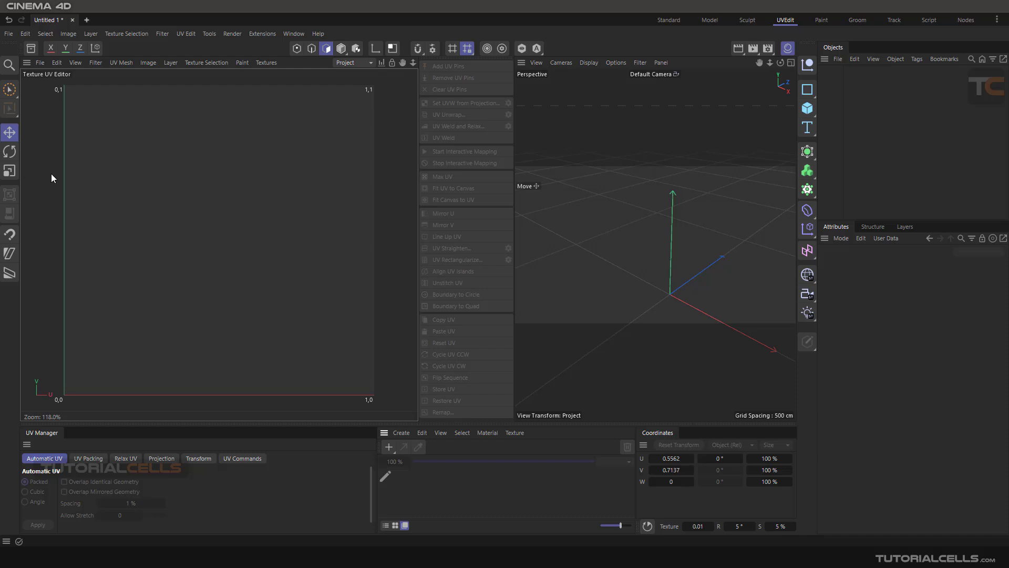
{"action": "left_click", "coordinate": [46, 33]}
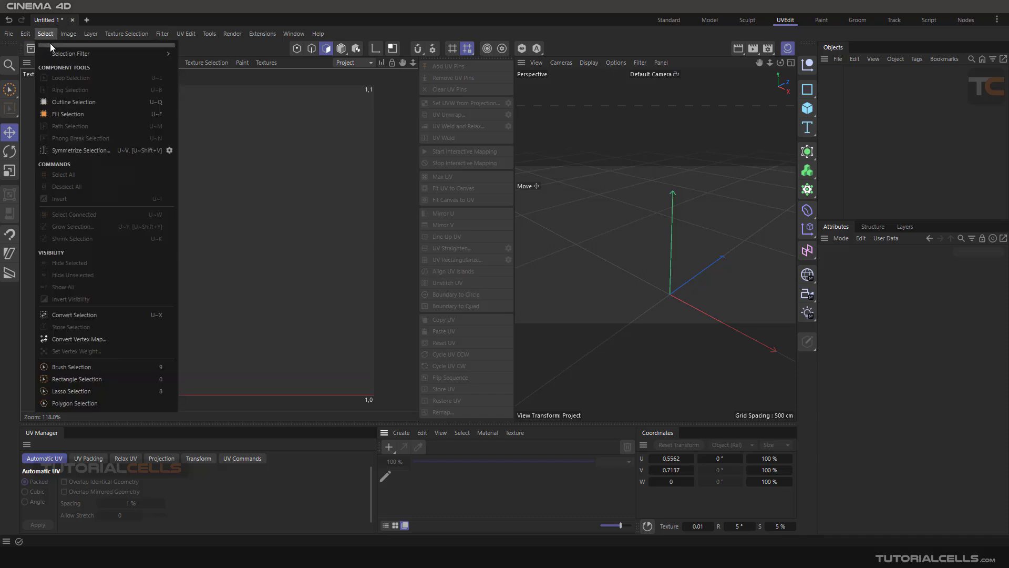
{"action": "mouse_move", "coordinate": [126, 34]}
{"action": "key", "text": "Escape"}
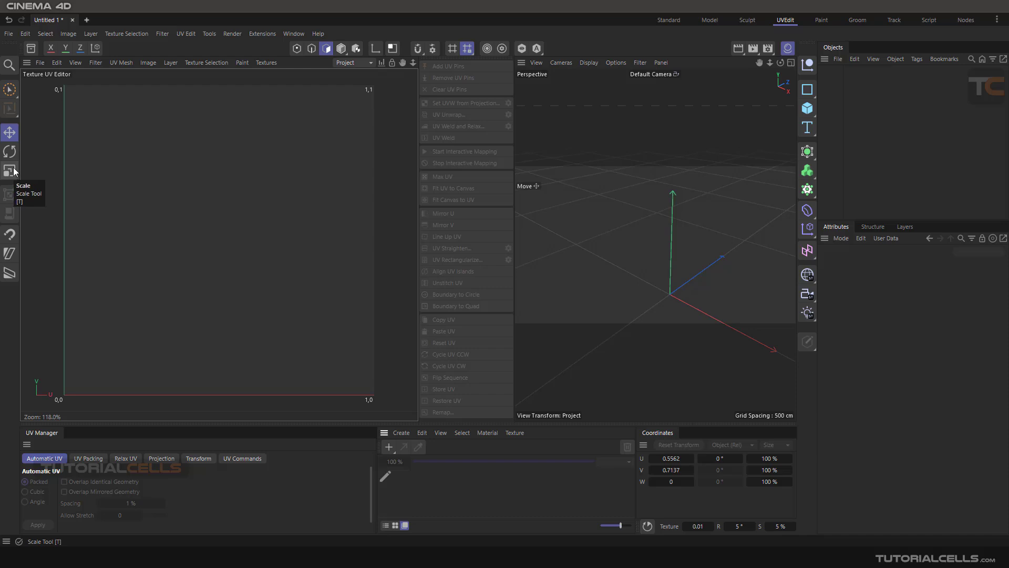
Search the Commander for "non" to look up the Non-Uniform Scale tool, and close the search
{"action": "left_click", "coordinate": [9, 64]}
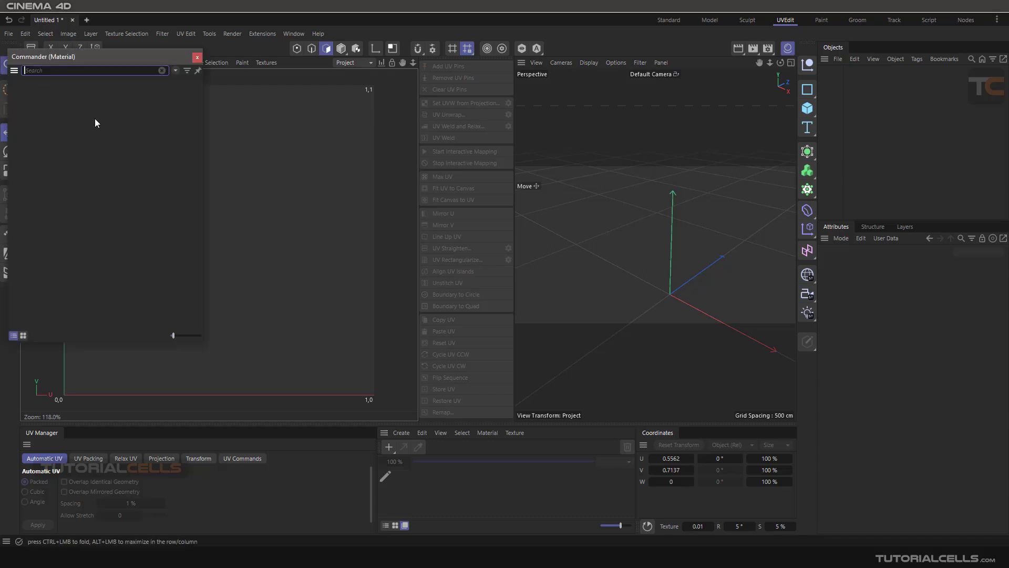
{"action": "type", "text": "non"}
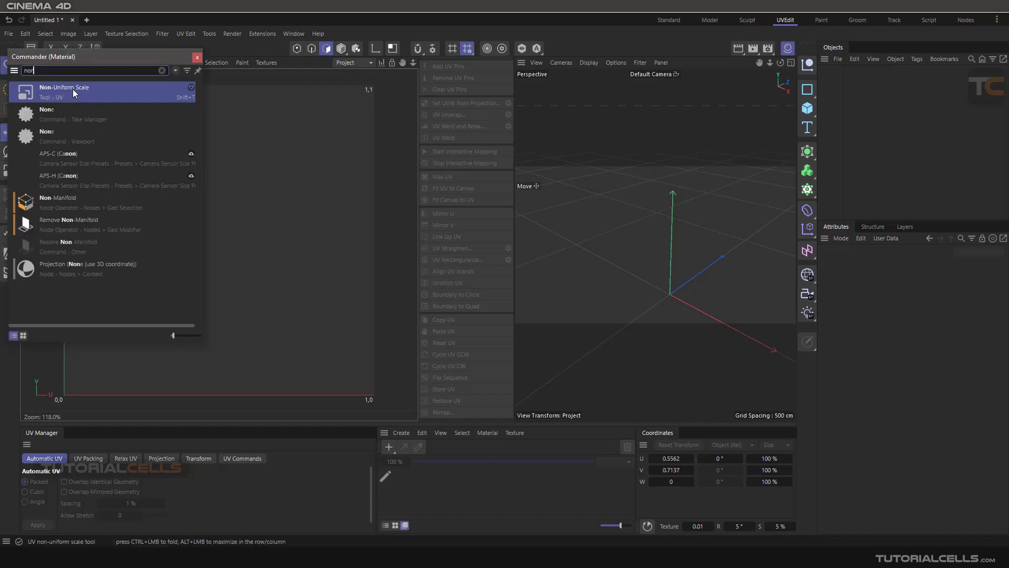
{"action": "left_click_drag", "start_coordinate": [98, 59], "coordinate": [251, 160]}
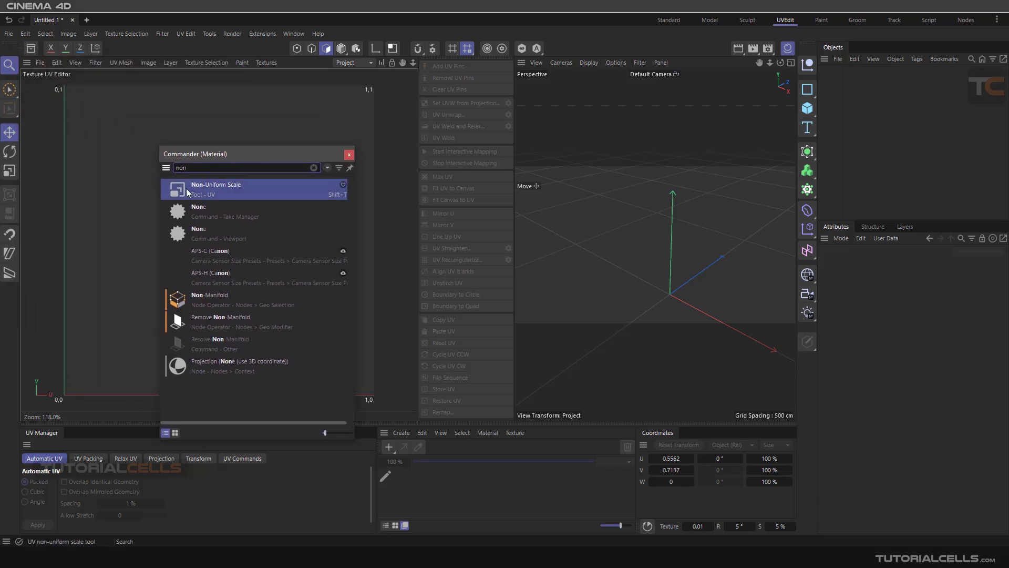
{"action": "left_click", "coordinate": [348, 155]}
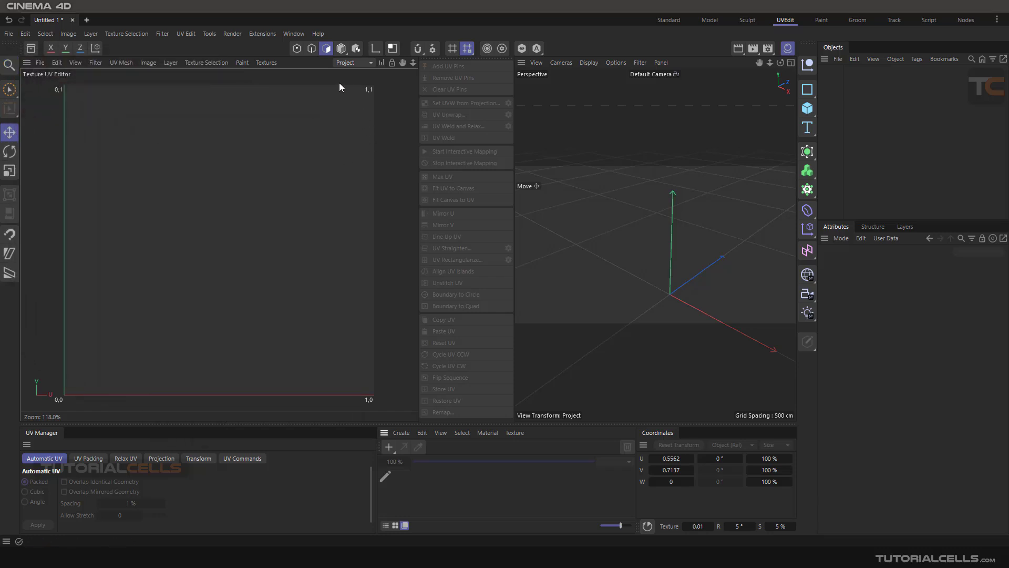
Filter the Command Manager by "non" with palette editing on, add Non-Uniform Scale below the Scale tool, and close the manager
{"action": "left_click", "coordinate": [301, 35]}
{"action": "mouse_move", "coordinate": [311, 52]}
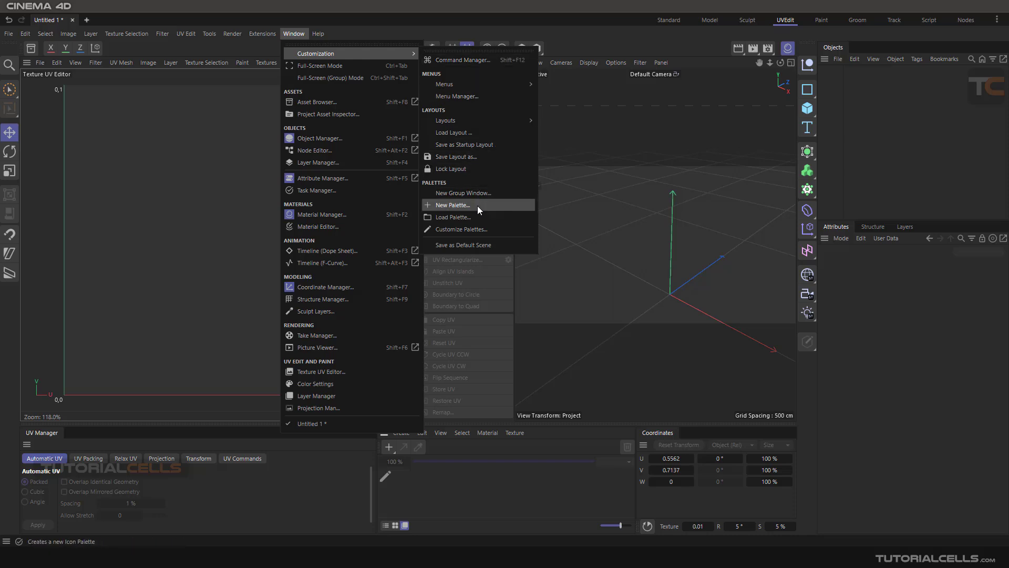
{"action": "left_click", "coordinate": [472, 230]}
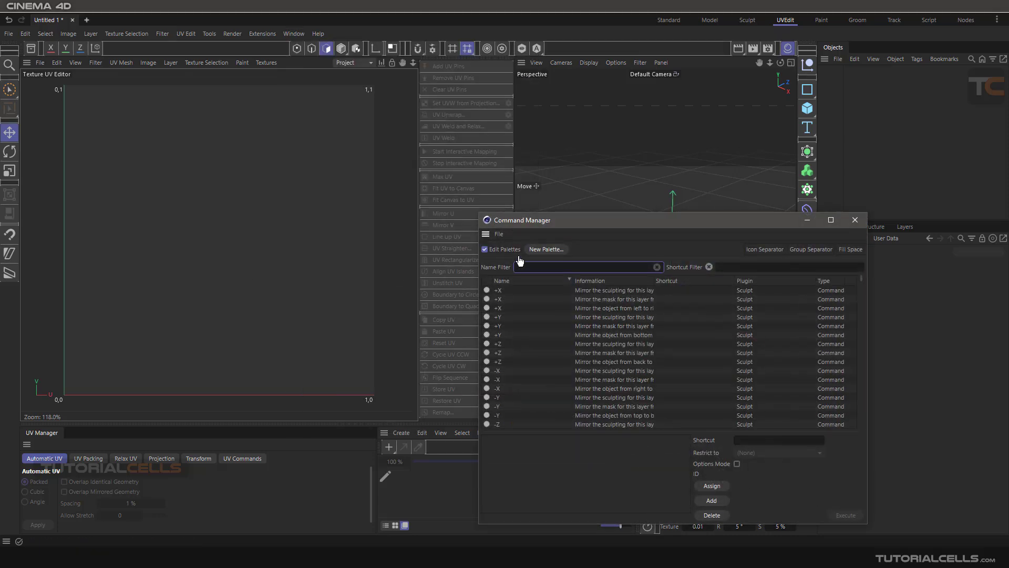
{"action": "left_click_drag", "start_coordinate": [548, 223], "coordinate": [257, 218]}
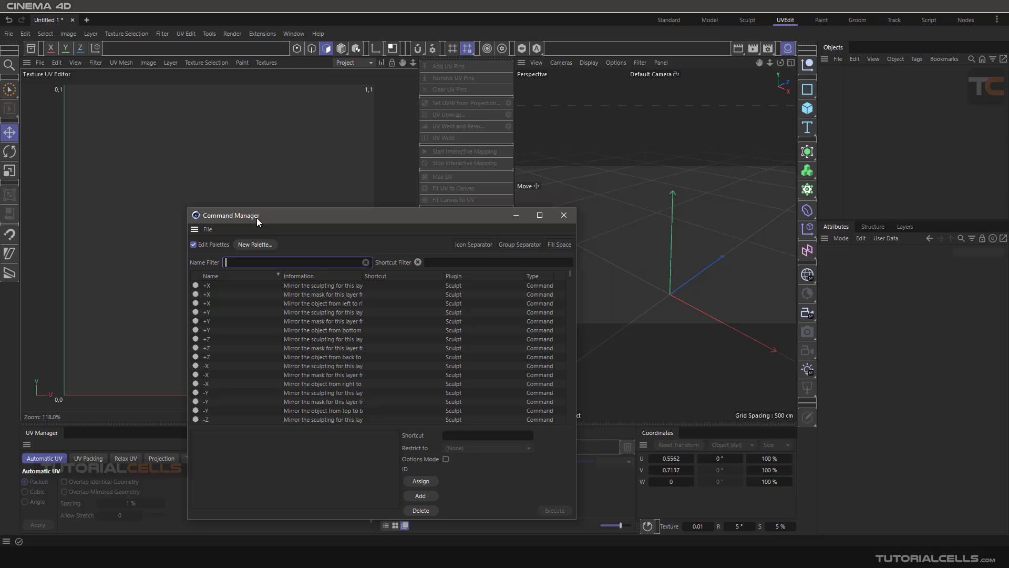
{"action": "type", "text": "non"}
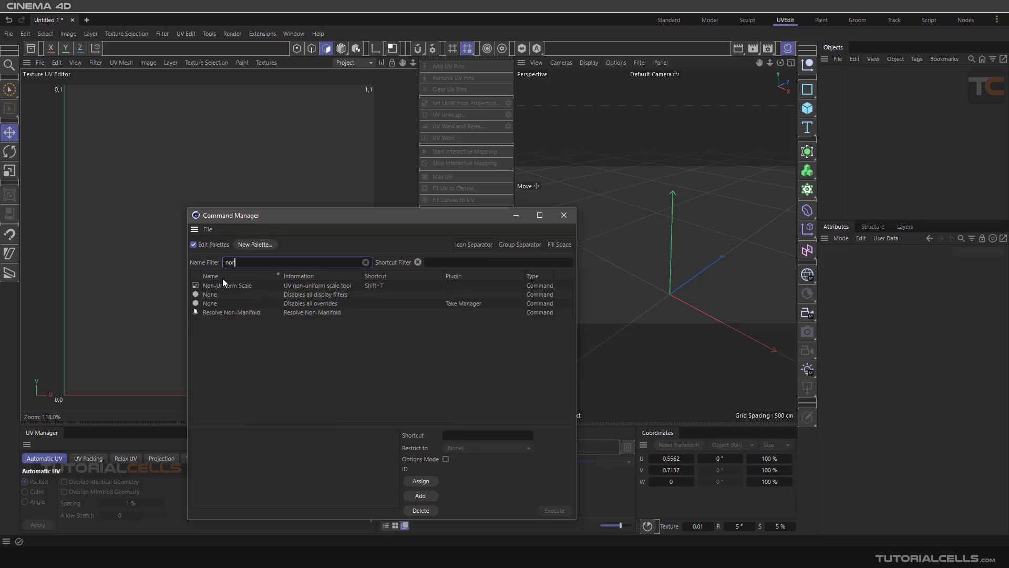
{"action": "left_click_drag", "start_coordinate": [225, 290], "coordinate": [15, 190]}
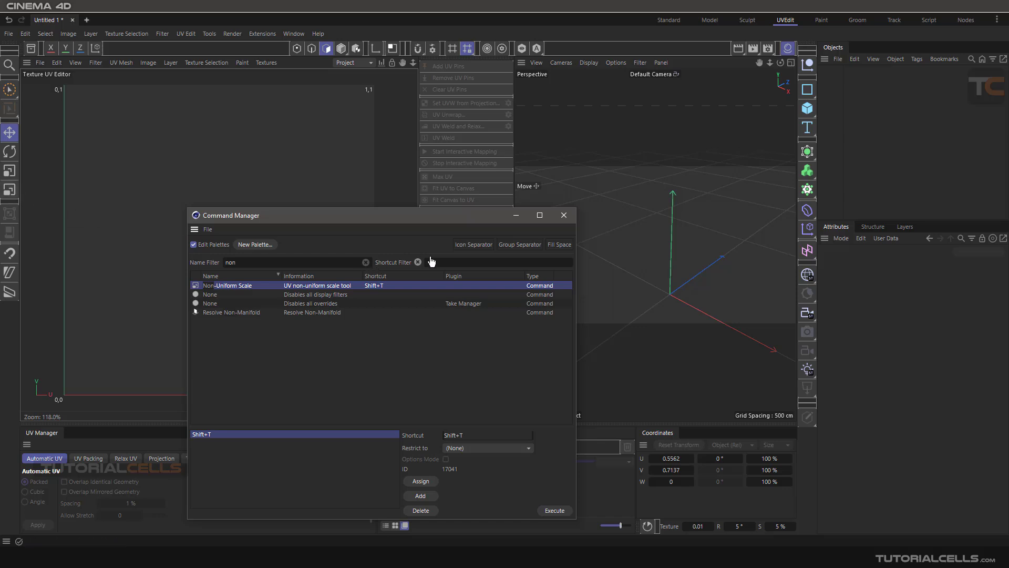
{"action": "left_click", "coordinate": [564, 215]}
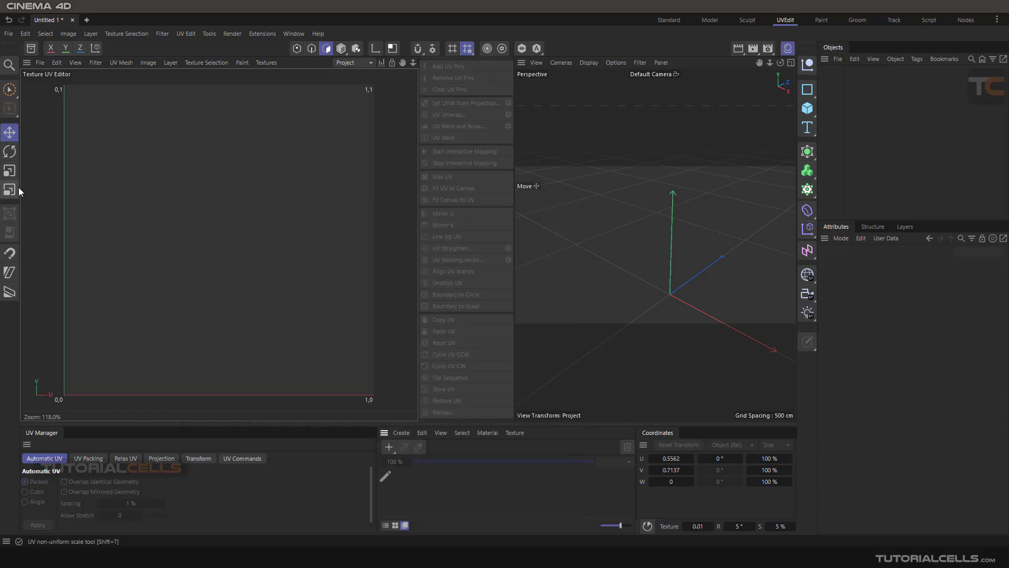
{"action": "left_click", "coordinate": [49, 34]}
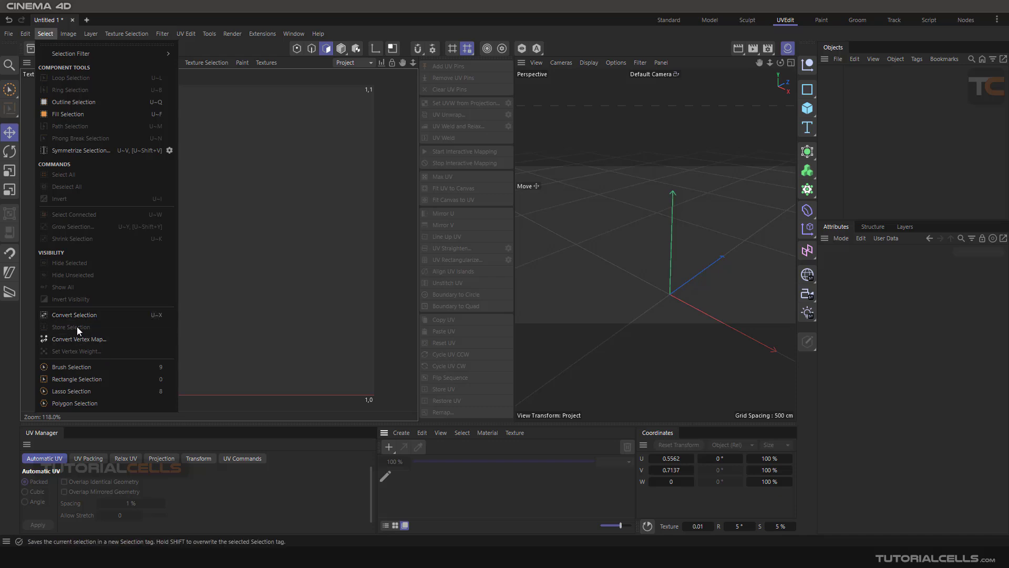
{"action": "left_click", "coordinate": [267, 220]}
{"action": "left_click", "coordinate": [294, 34]}
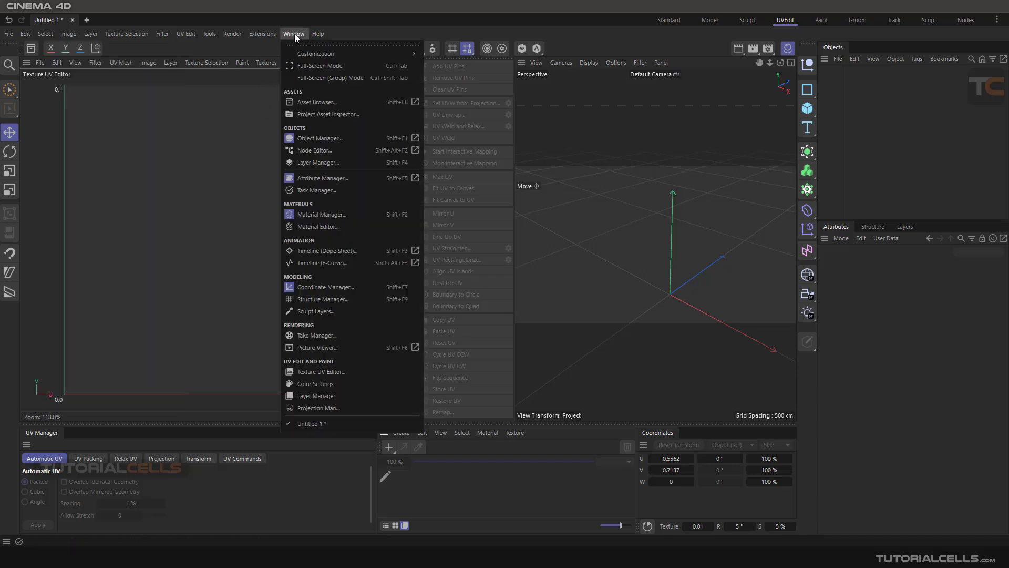
Open palette customization, filter the commands by "sym", and add Symmetrize Selection beside the coordinate system icon after the X, Y, Z axis locks
{"action": "mouse_move", "coordinate": [349, 54]}
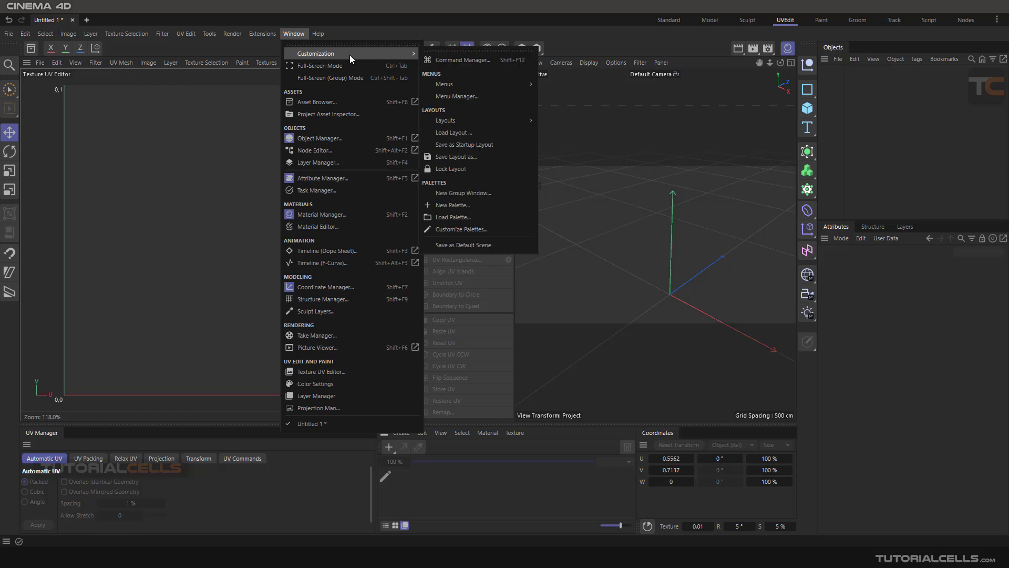
{"action": "left_click", "coordinate": [485, 226]}
{"action": "left_click_drag", "start_coordinate": [516, 220], "coordinate": [297, 199]}
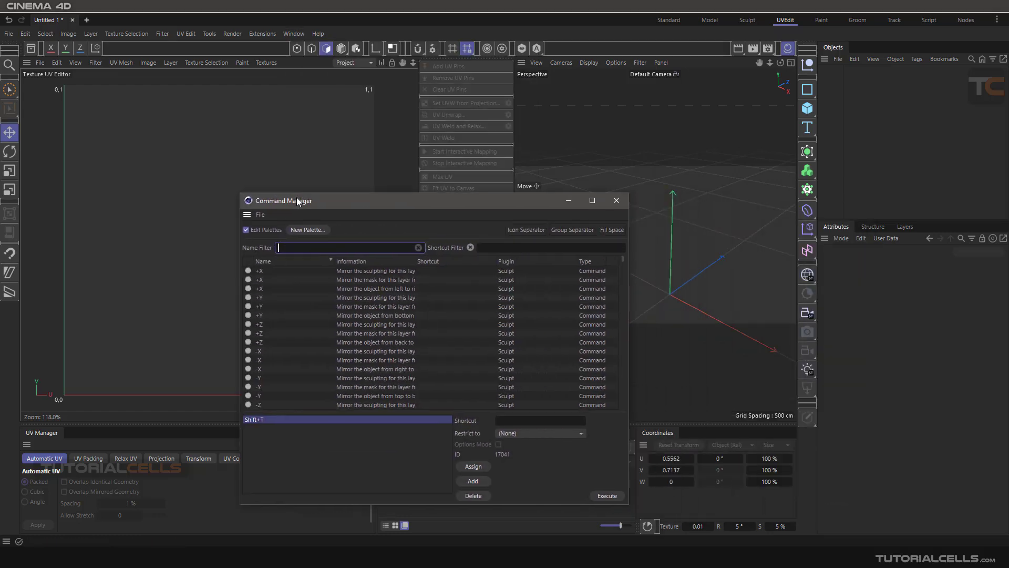
{"action": "type", "text": "sym"}
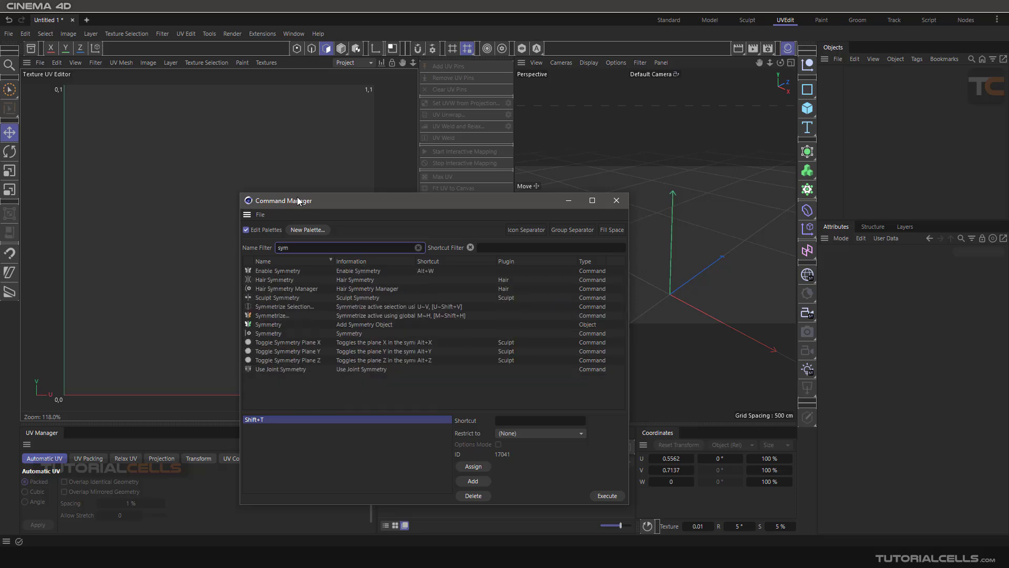
{"action": "left_click", "coordinate": [276, 307]}
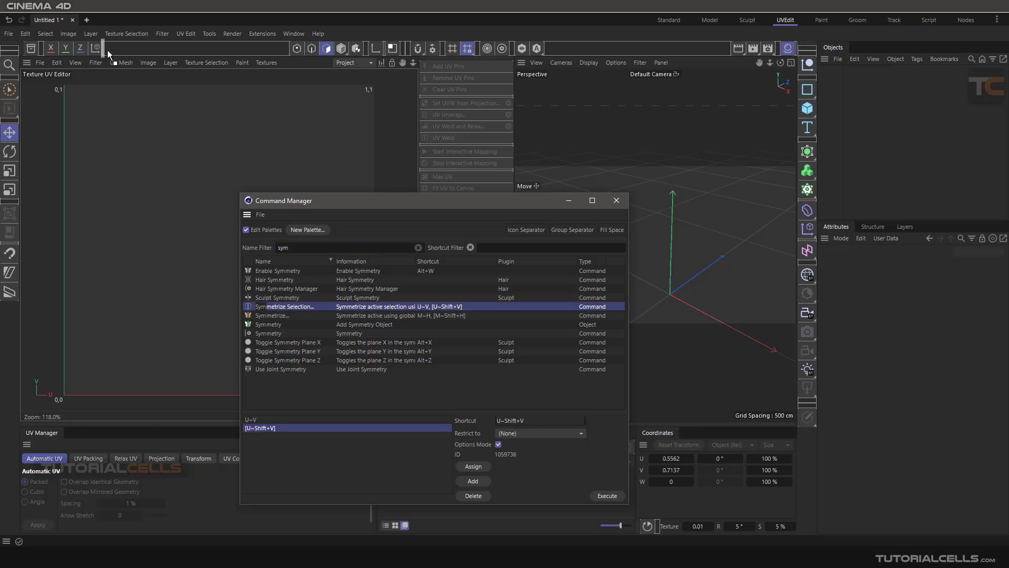
{"action": "left_click_drag", "start_coordinate": [107, 49], "coordinate": [112, 49]}
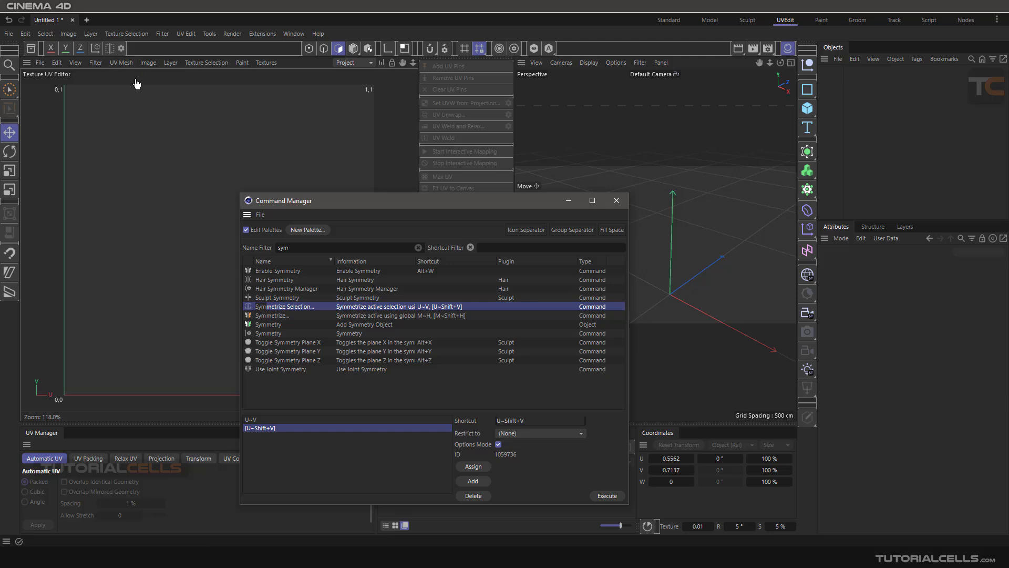
Filter the commands by "sto" and add Store Selection right after the Symmetrize Selection options icon
{"action": "left_click", "coordinate": [418, 247]}
{"action": "type", "text": "sto"}
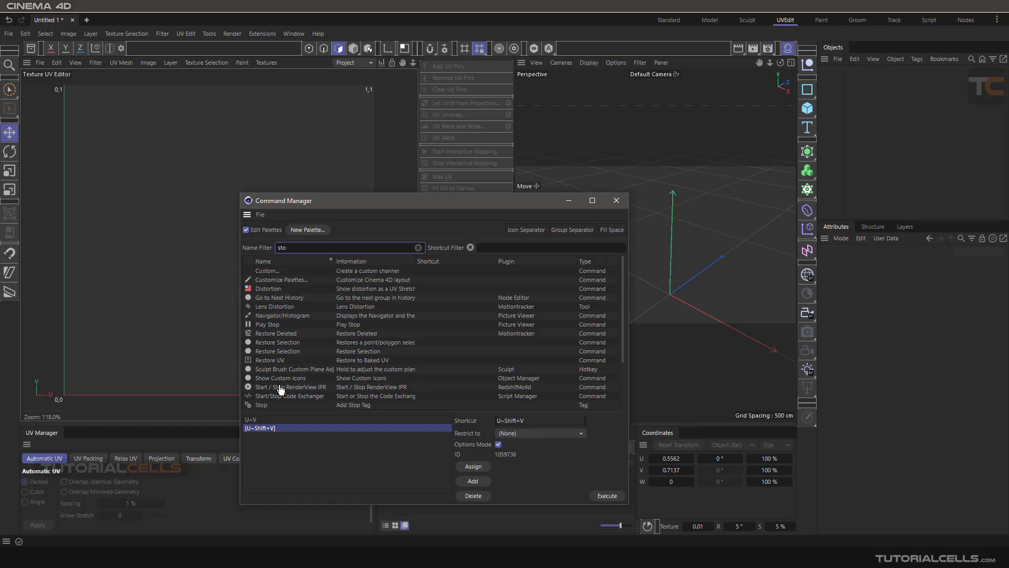
{"action": "scroll", "coordinate": [293, 364], "scroll_direction": "down", "scroll_amount": 3}
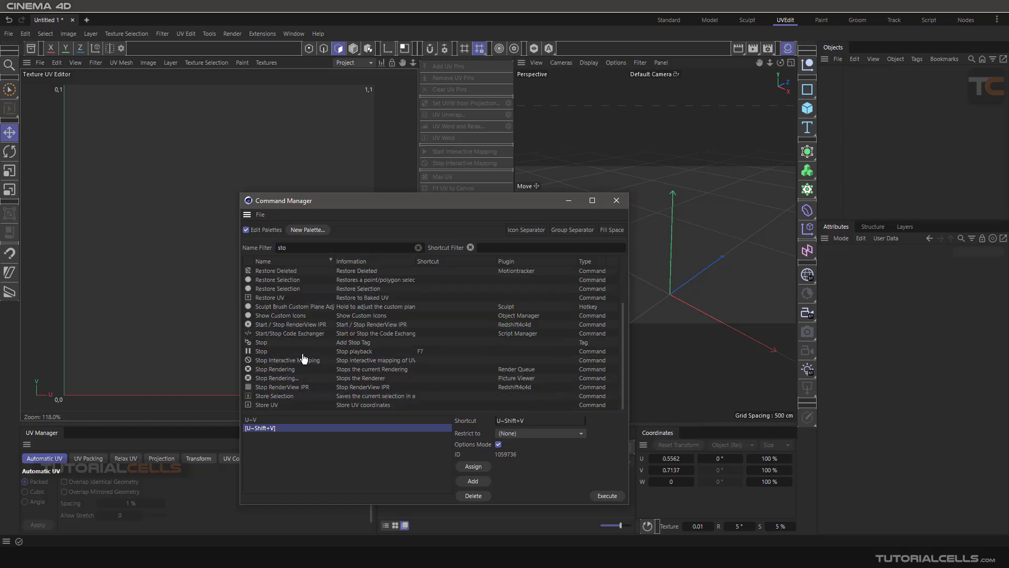
{"action": "left_click", "coordinate": [265, 398]}
{"action": "left_click_drag", "start_coordinate": [141, 52], "coordinate": [141, 52]}
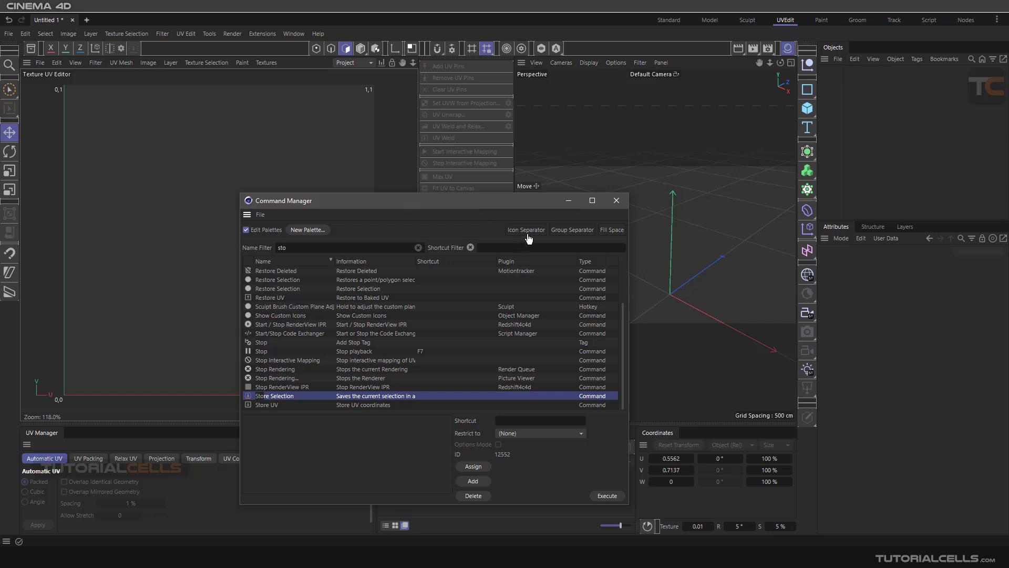
Insert an icon separator and a group separator between the coordinate system icon and Symmetrize Selection, and close the Command Manager
{"action": "left_click_drag", "start_coordinate": [527, 235], "coordinate": [109, 48]}
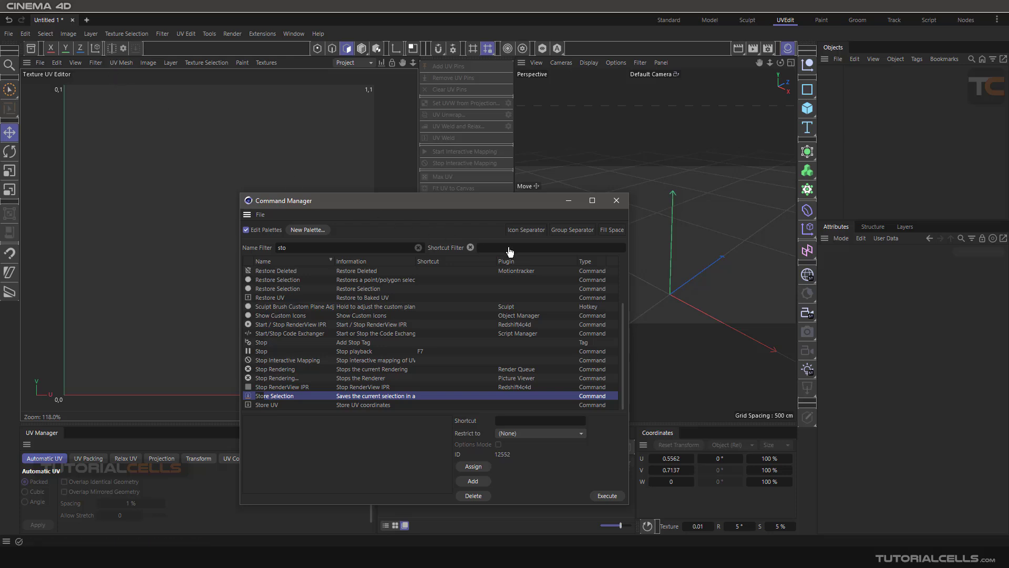
{"action": "left_click_drag", "start_coordinate": [568, 233], "coordinate": [104, 52]}
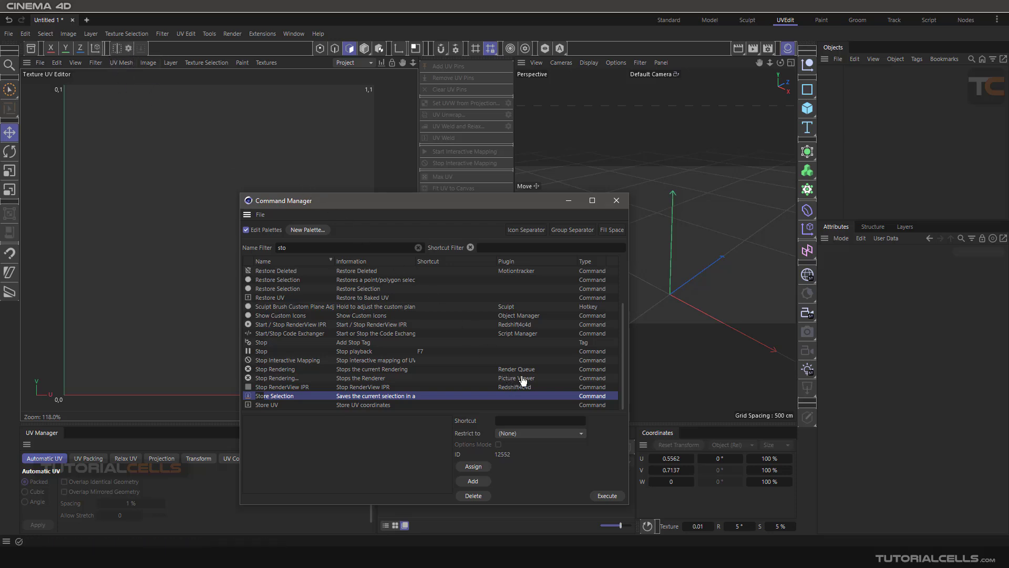
{"action": "left_click", "coordinate": [616, 200]}
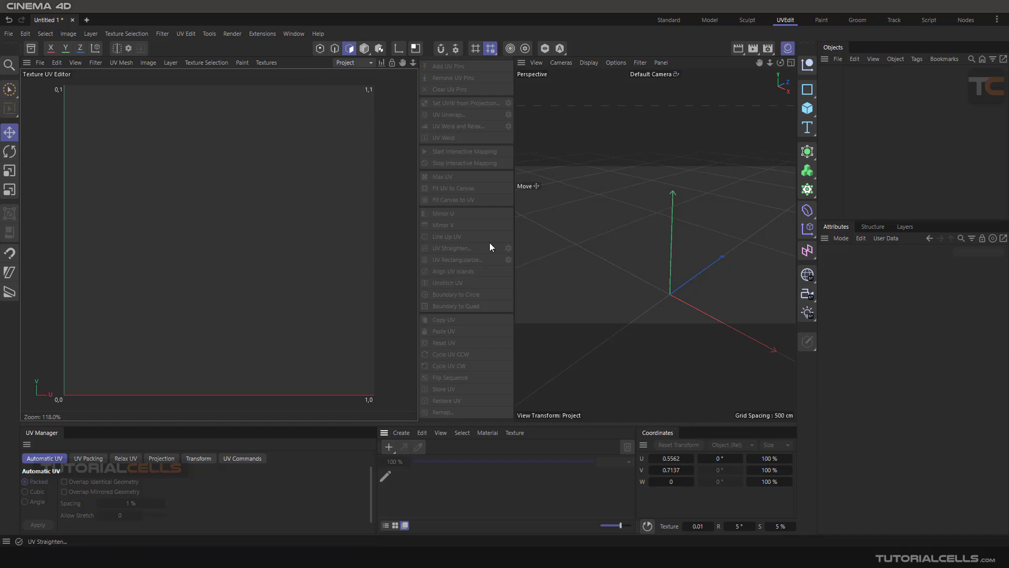
Save the customized layout under the name "TC UV" in the default layout folder
{"action": "left_click", "coordinate": [294, 34]}
{"action": "mouse_move", "coordinate": [305, 55]}
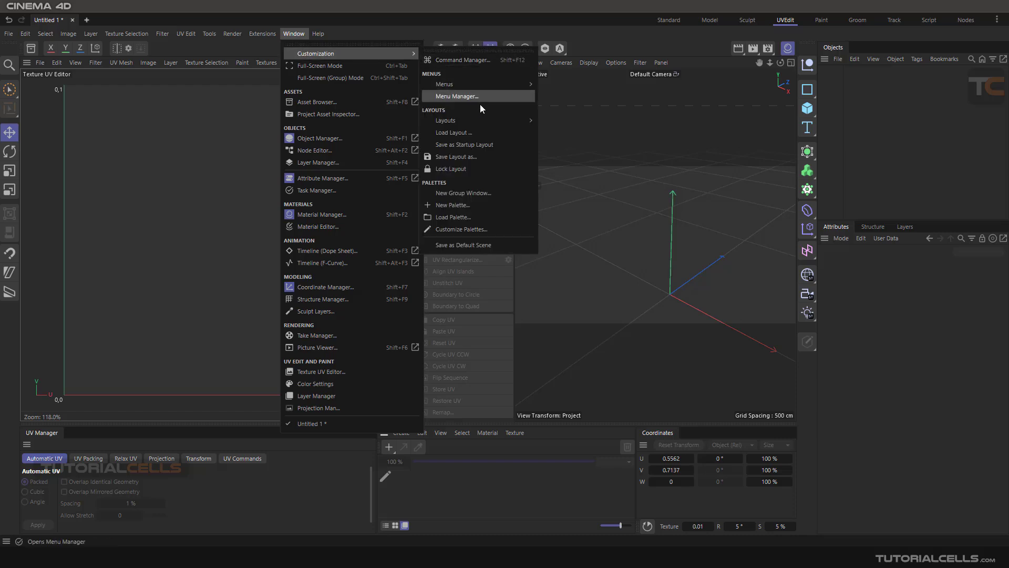
{"action": "left_click", "coordinate": [488, 156]}
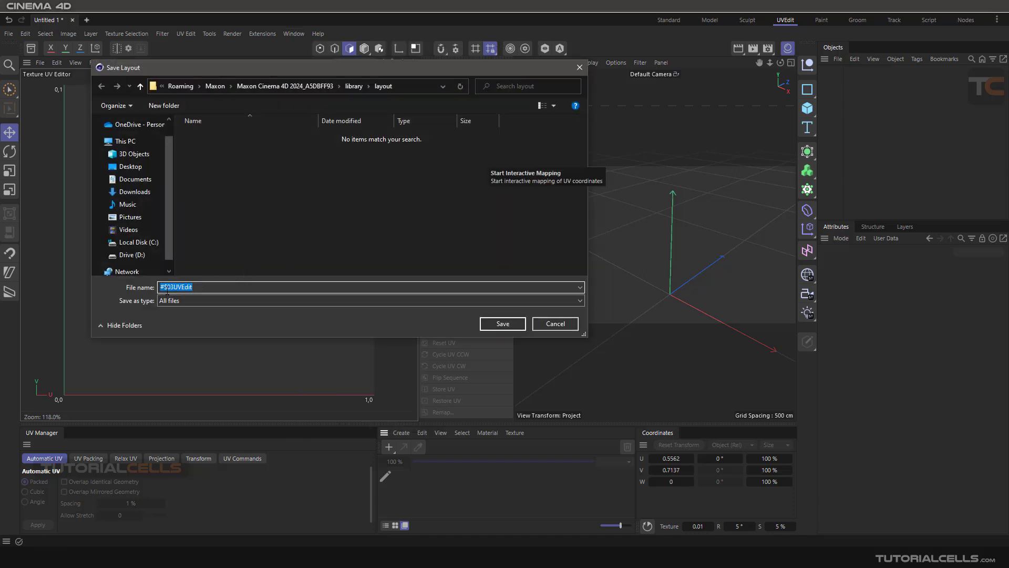
{"action": "left_click", "coordinate": [173, 287]}
{"action": "key", "text": "BackSpace"}
{"action": "key", "text": "BackSpace"}
{"action": "key", "text": "BackSpace"}
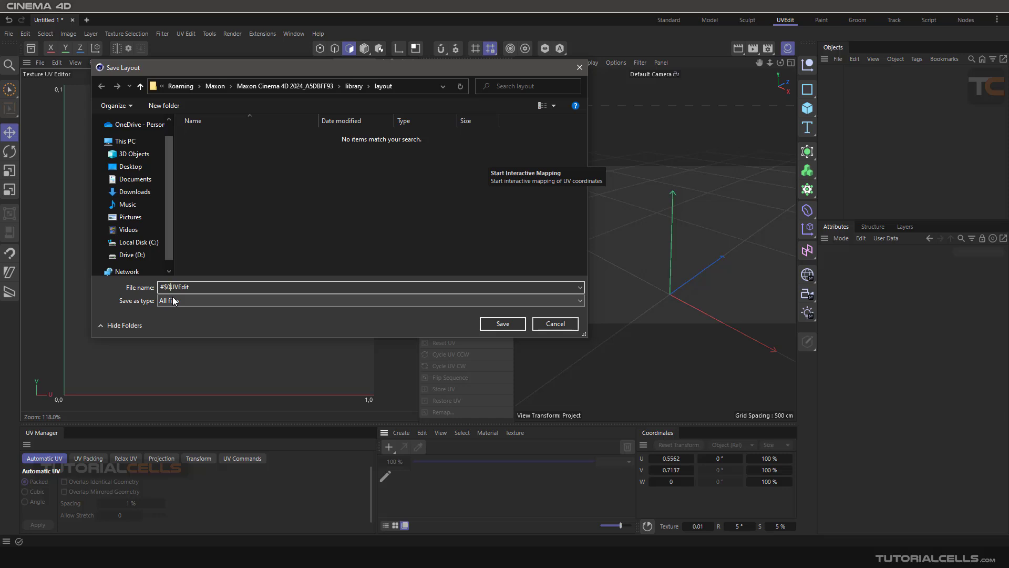
{"action": "key", "text": "BackSpace"}
{"action": "type", "text": "TC"}
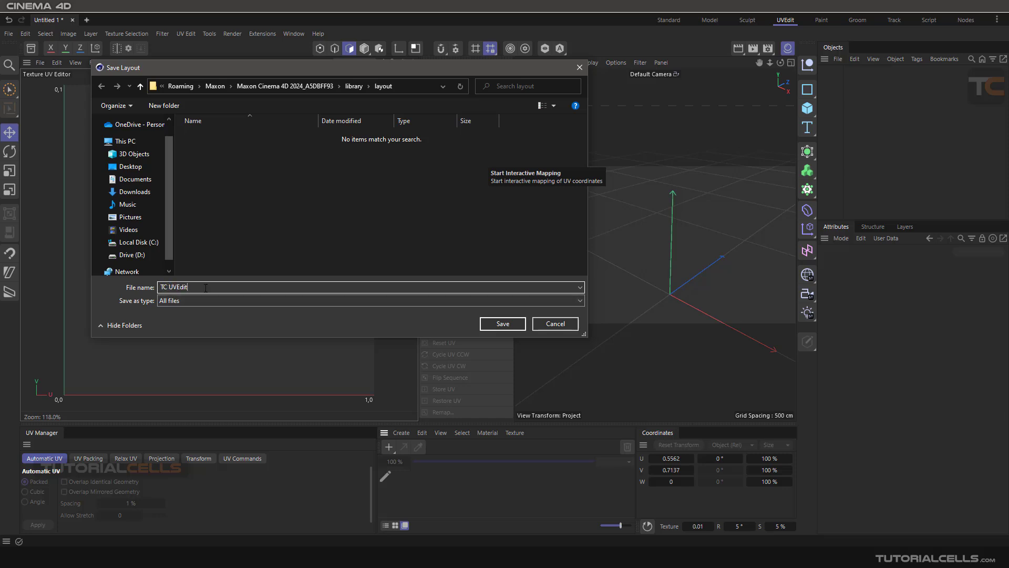
{"action": "key", "text": "BackSpace"}
{"action": "key", "text": "BackSpace"}
{"action": "key", "text": "BackSpace"}
{"action": "key", "text": "BackSpace"}
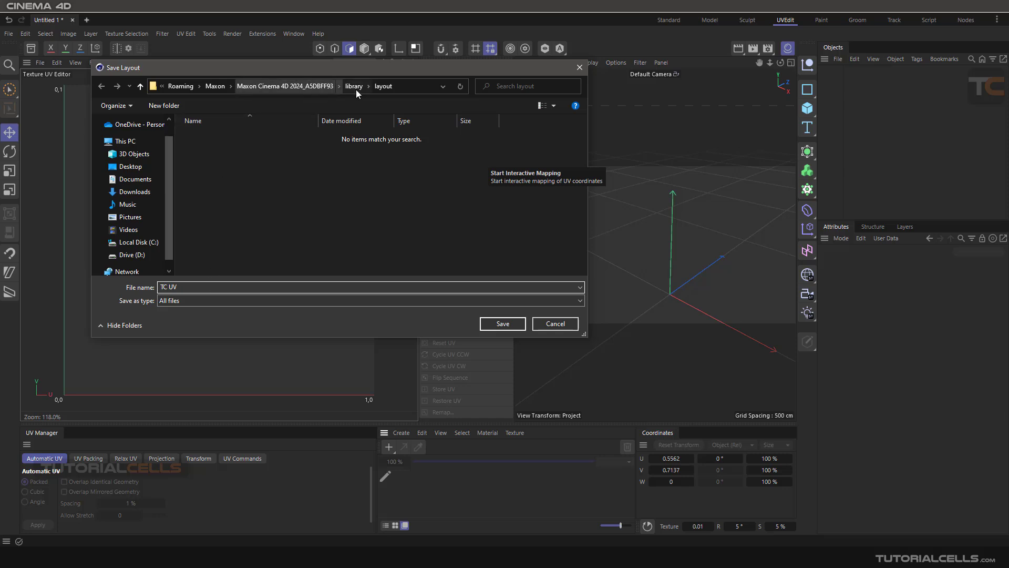
{"action": "left_click", "coordinate": [487, 325]}
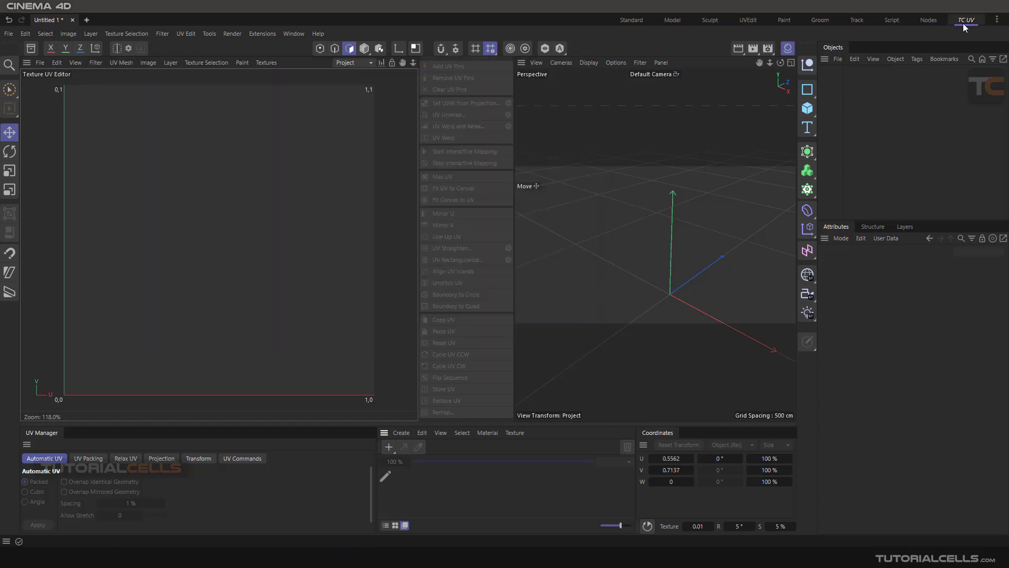
Switch through the Standard and UVEdit layouts and return to TC UV to compare them
{"action": "left_click", "coordinate": [632, 20]}
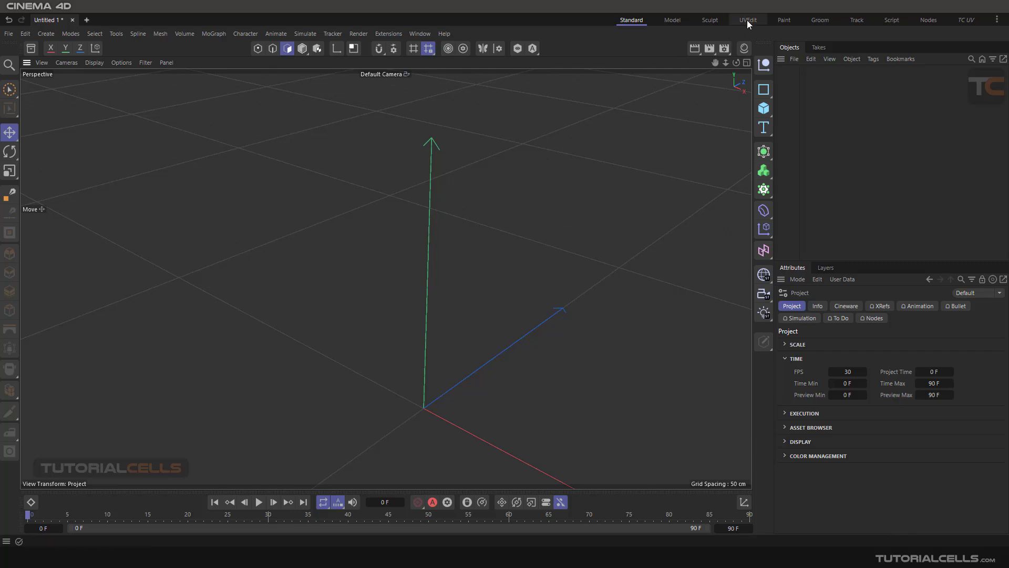
{"action": "left_click", "coordinate": [747, 21]}
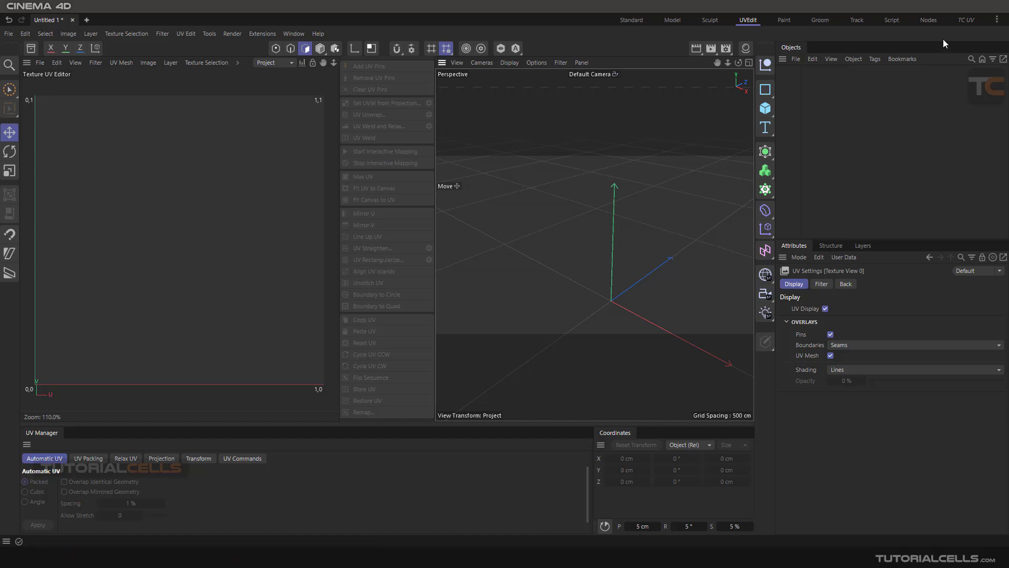
{"action": "left_click", "coordinate": [966, 21]}
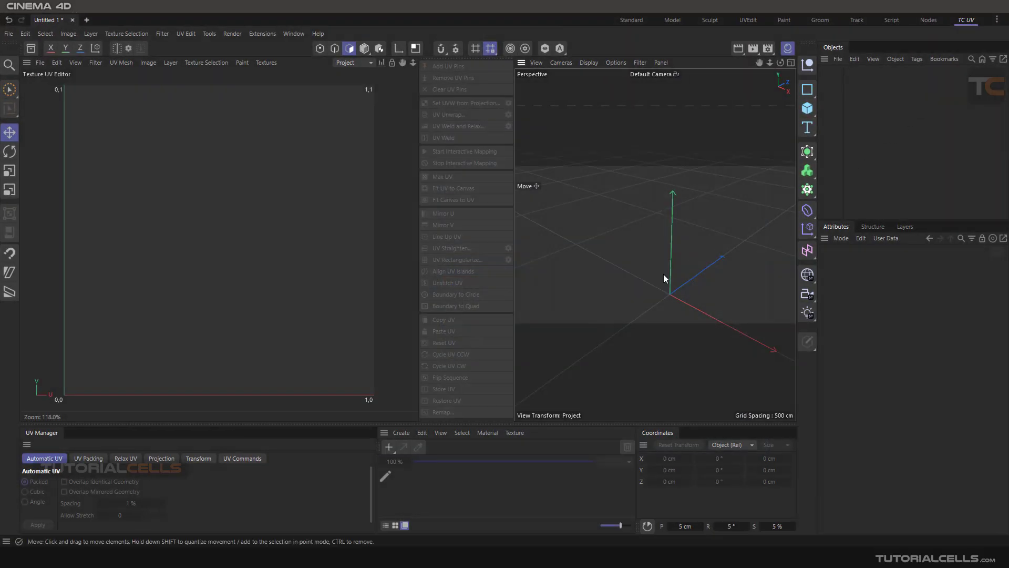